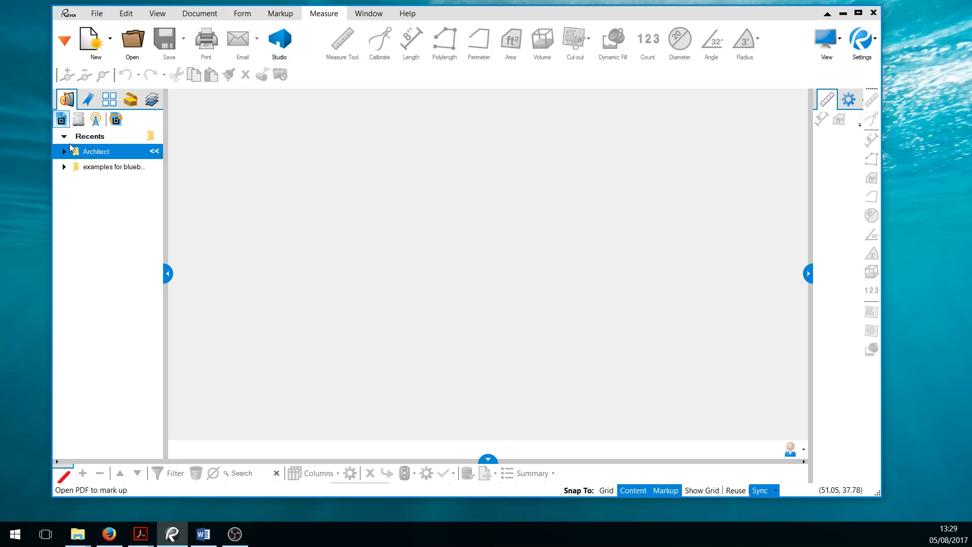
# Open the Plots 2 & 3 Substructure Plan PDF from the examples for bluebeam folder and show the measurement tool sets in a wider panel
pyautogui.click(92, 167)
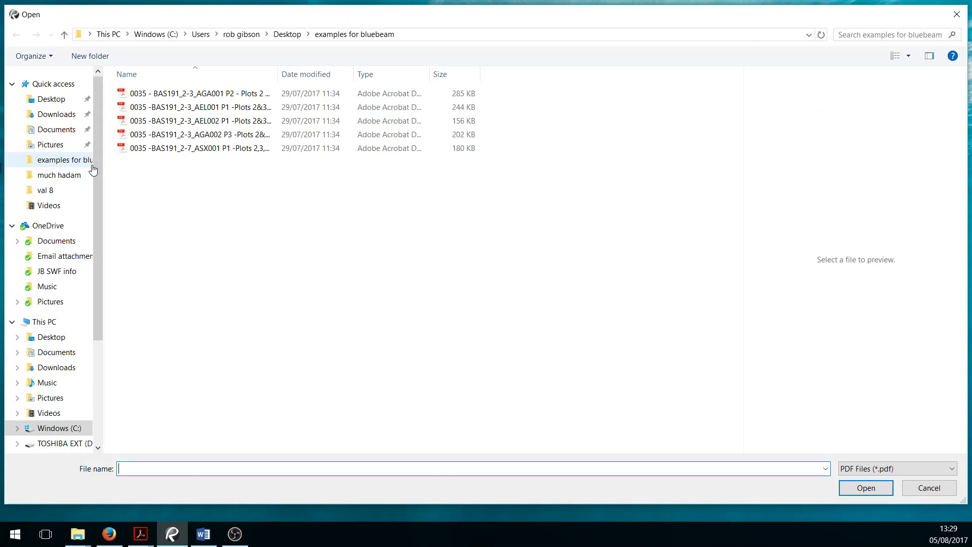
pyautogui.doubleClick(208, 94)
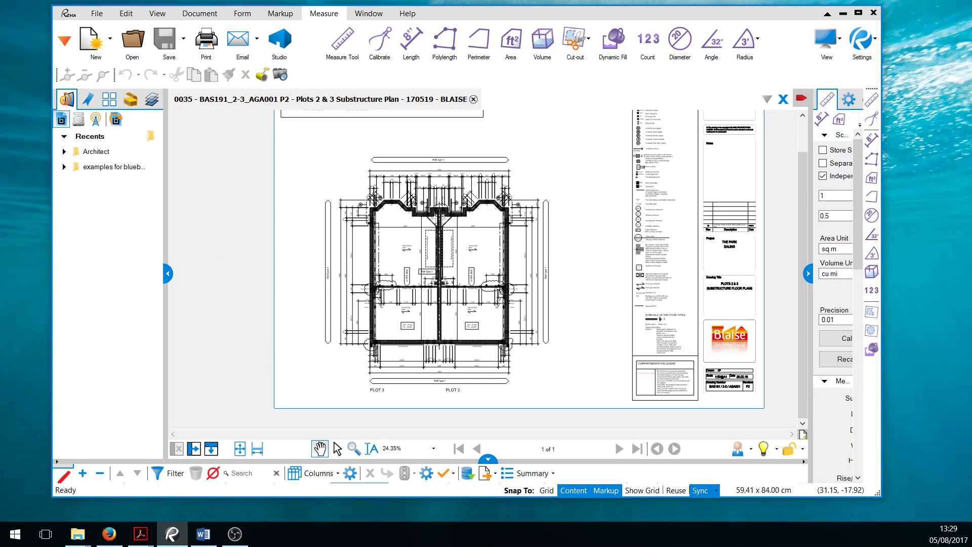
pyautogui.click(130, 100)
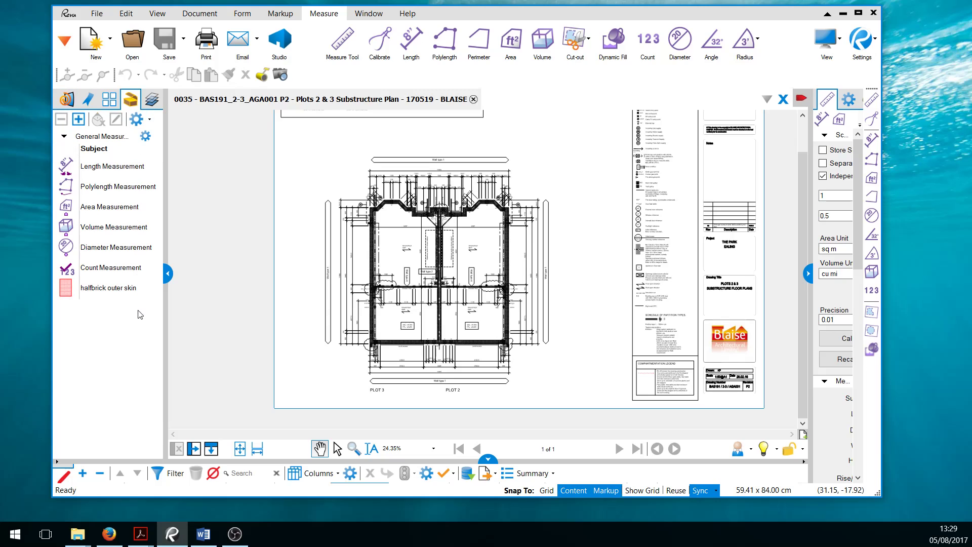
pyautogui.moveTo(169, 274); pyautogui.dragTo(196, 267)
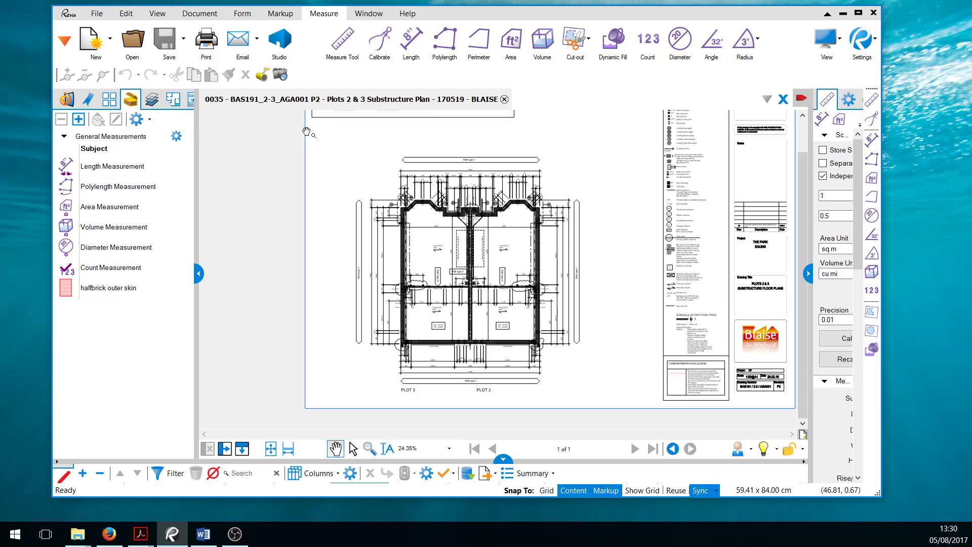
# Calibrate the measuring tool by picking the two end points of the 1565 dimension above the plan
pyautogui.click(379, 52)
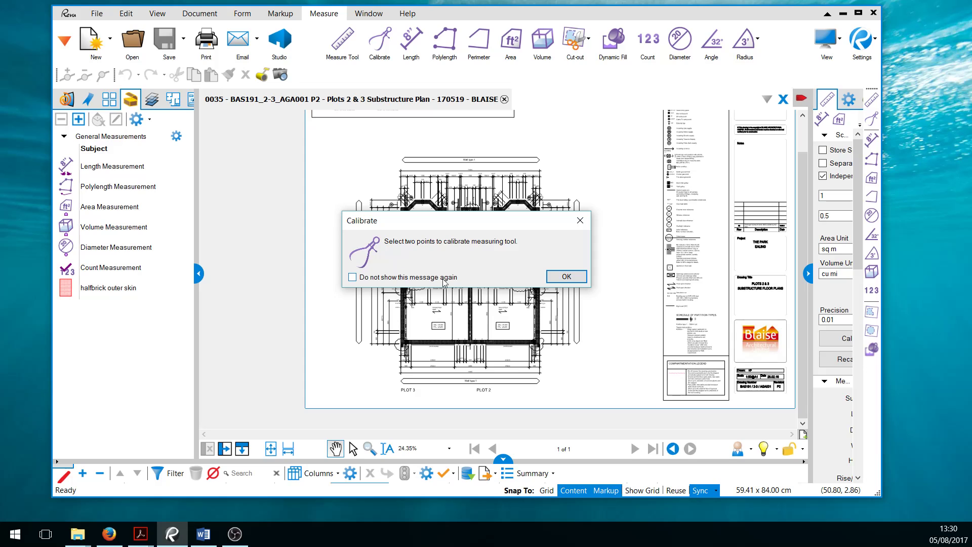
pyautogui.click(566, 276)
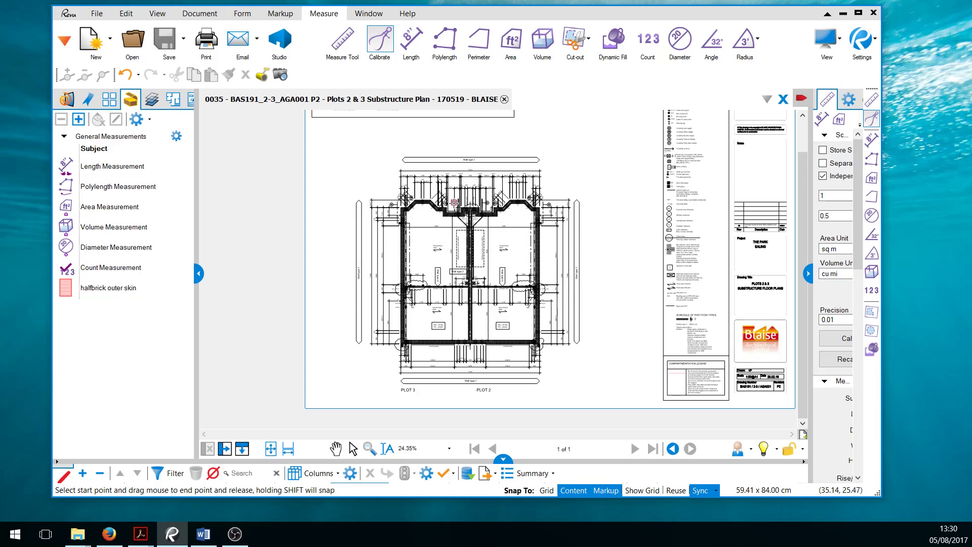
pyautogui.scroll(4, 477, 216)
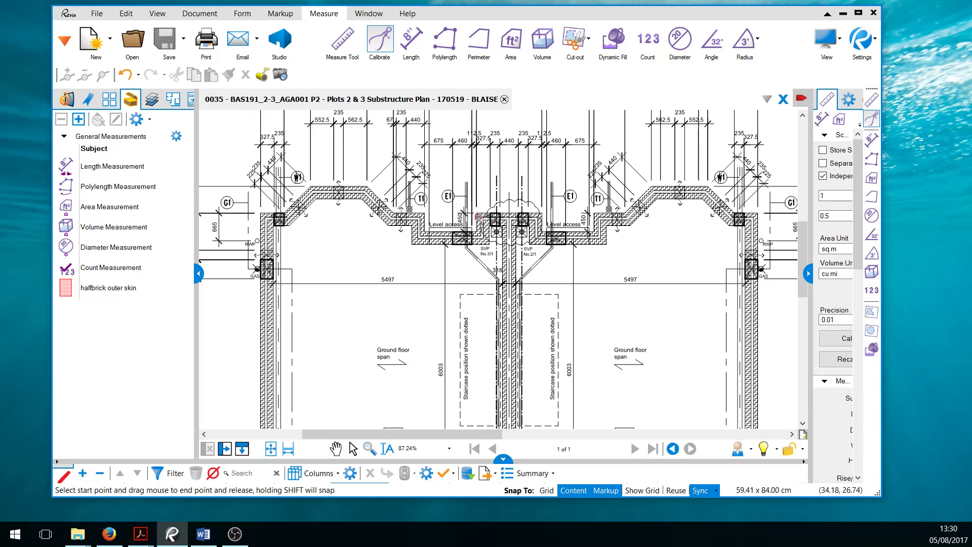
pyautogui.click(802, 116)
pyautogui.click(802, 117)
pyautogui.scroll(2, 444, 217)
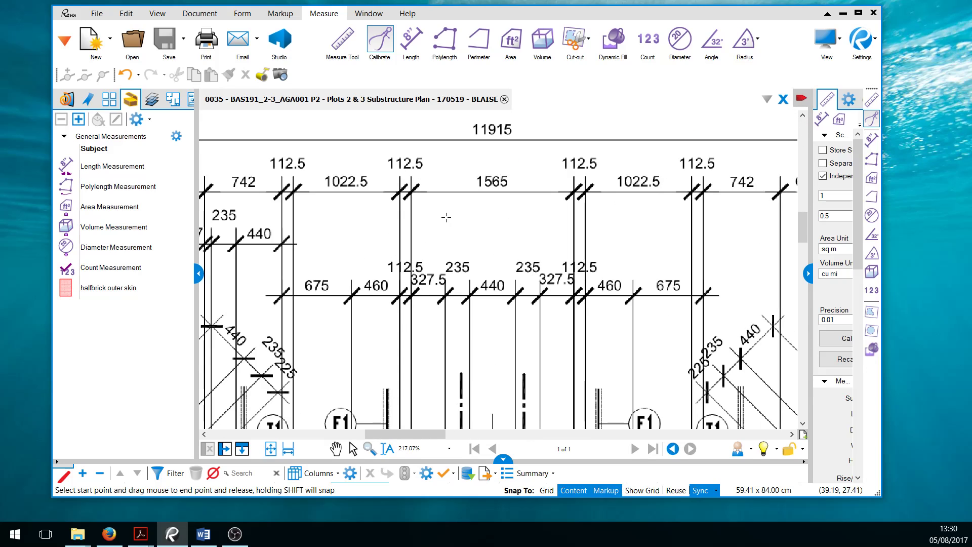
pyautogui.scroll(3, 417, 199)
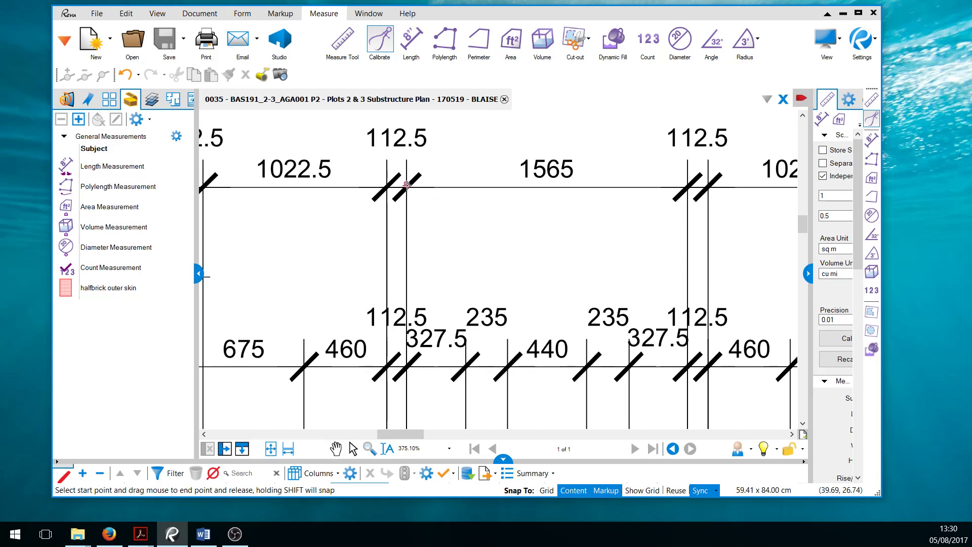
pyautogui.moveTo(408, 187); pyautogui.dragTo(687, 188)
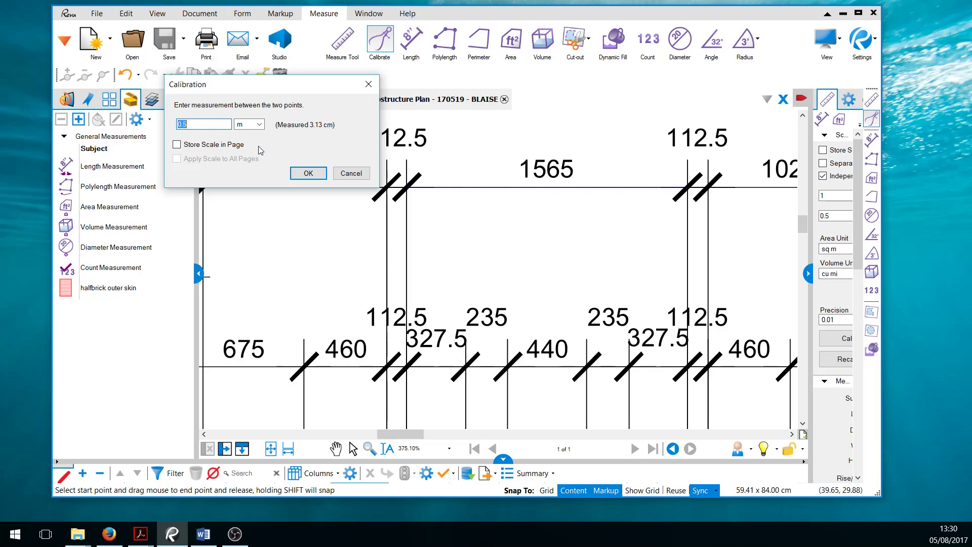
# Set the calibration distance to 1.565 m and store the scale in the page
pyautogui.click(202, 124)
pyautogui.press('BackSpace')
pyautogui.press('BackSpace')
pyautogui.press('BackSpace')
pyautogui.write('1.565')
pyautogui.click(259, 124)
pyautogui.click(255, 204)
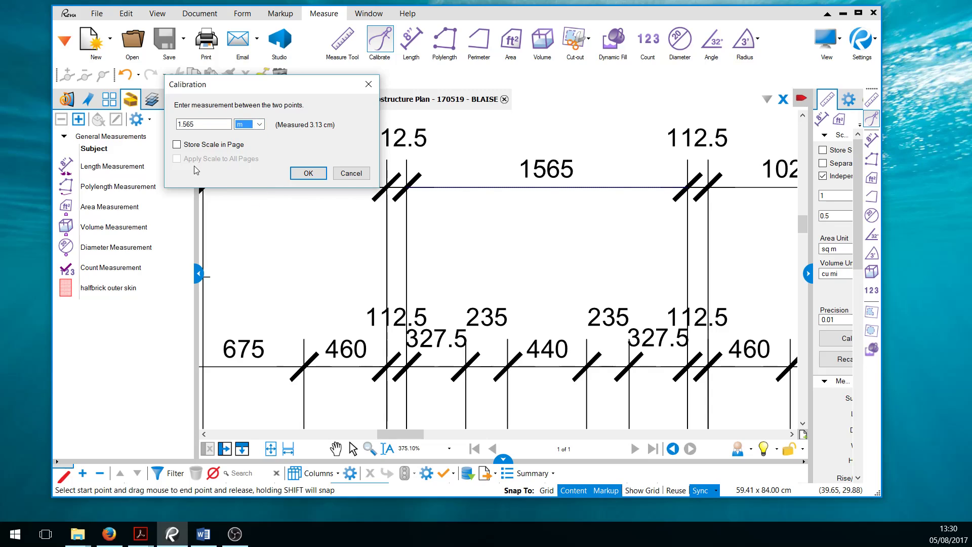
pyautogui.click(177, 145)
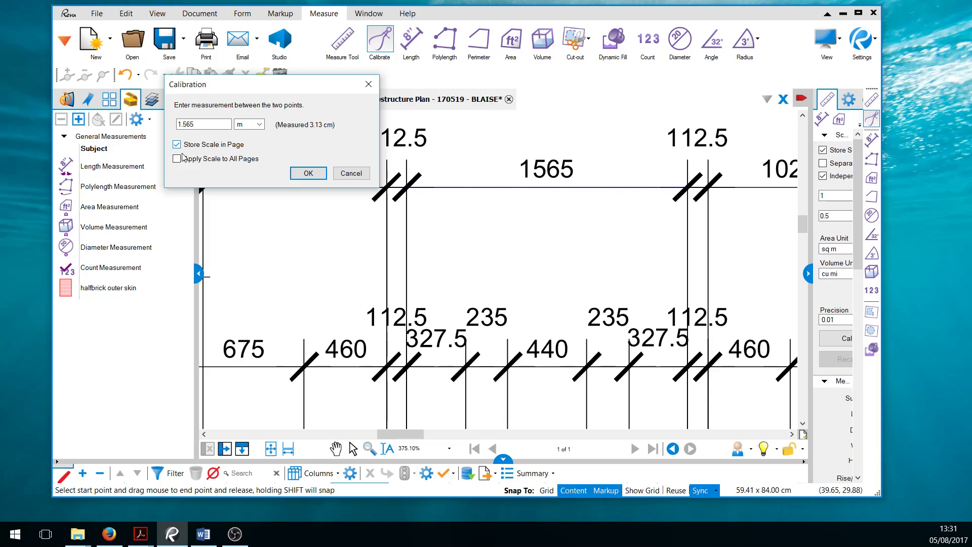
pyautogui.click(308, 174)
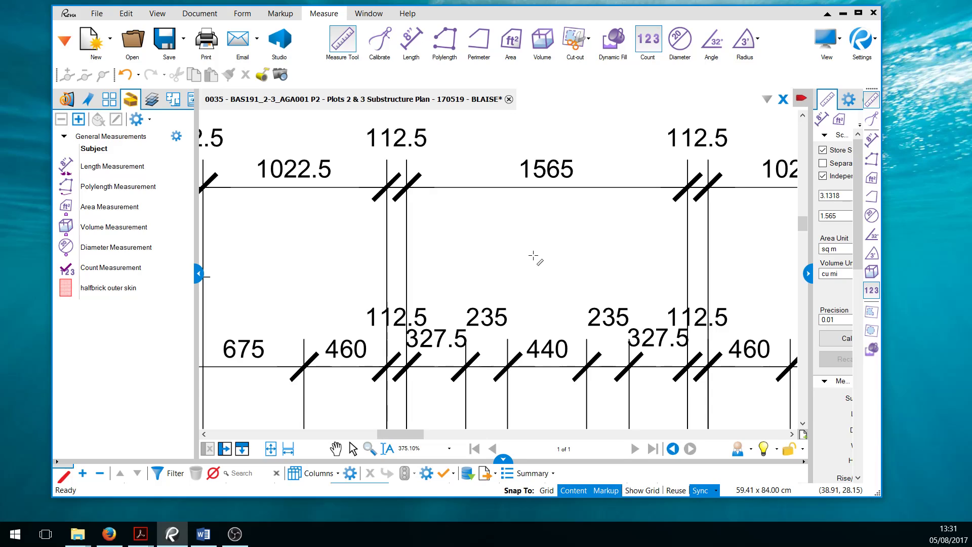
# Recalibrate more precisely between the ends of the 1565 dimension, accepting 1.565 m with the scale stored in the page
pyautogui.scroll(1, 499, 254)
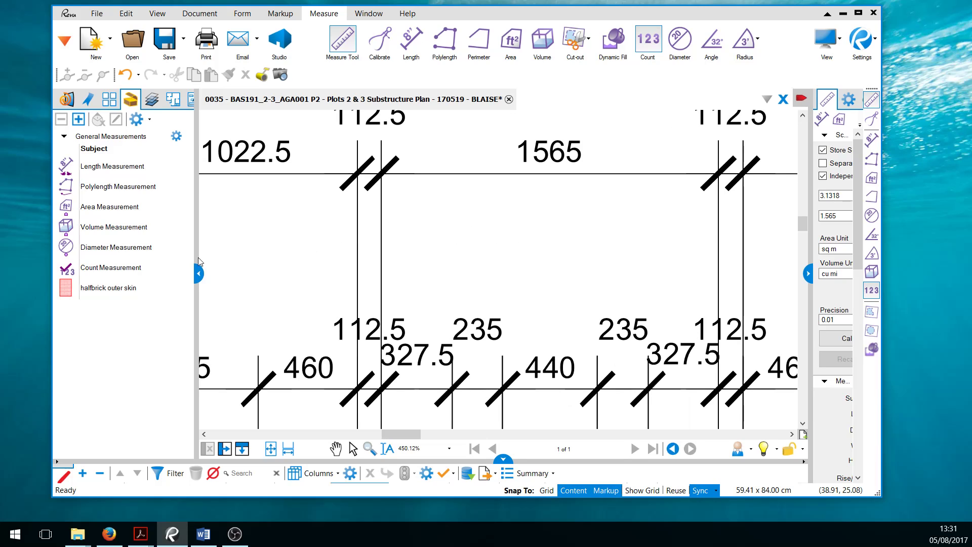
pyautogui.click(381, 45)
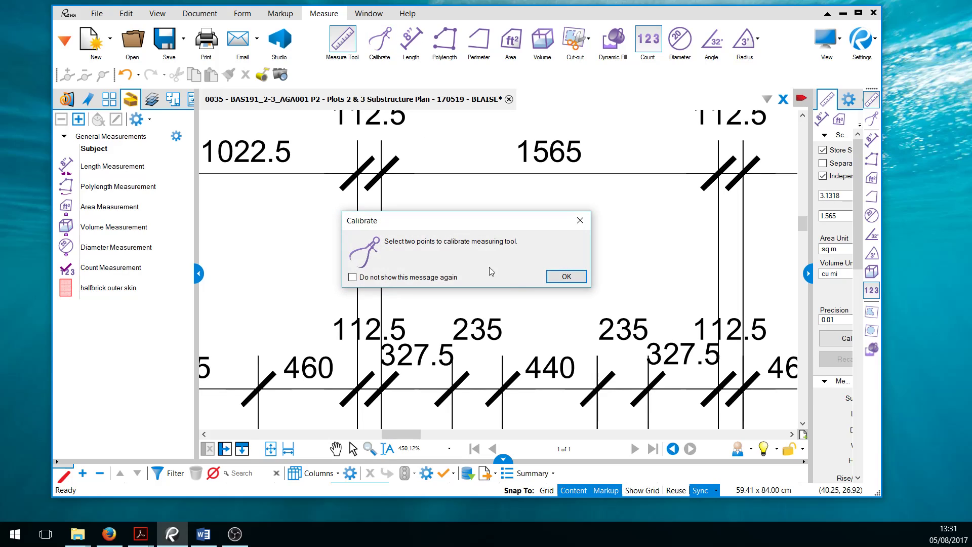
pyautogui.click(559, 276)
pyautogui.scroll(3, 394, 190)
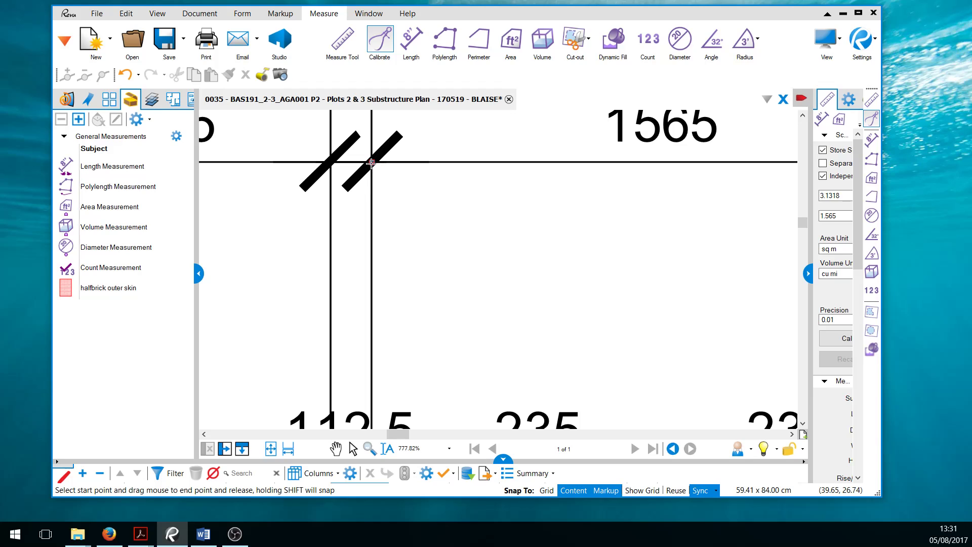
pyautogui.moveTo(370, 163)
pyautogui.mouseDown()
pyautogui.moveTo(553, 180)
pyautogui.moveTo(799, 184)
pyautogui.moveTo(582, 167)
pyautogui.moveTo(595, 163)
pyautogui.mouseUp()
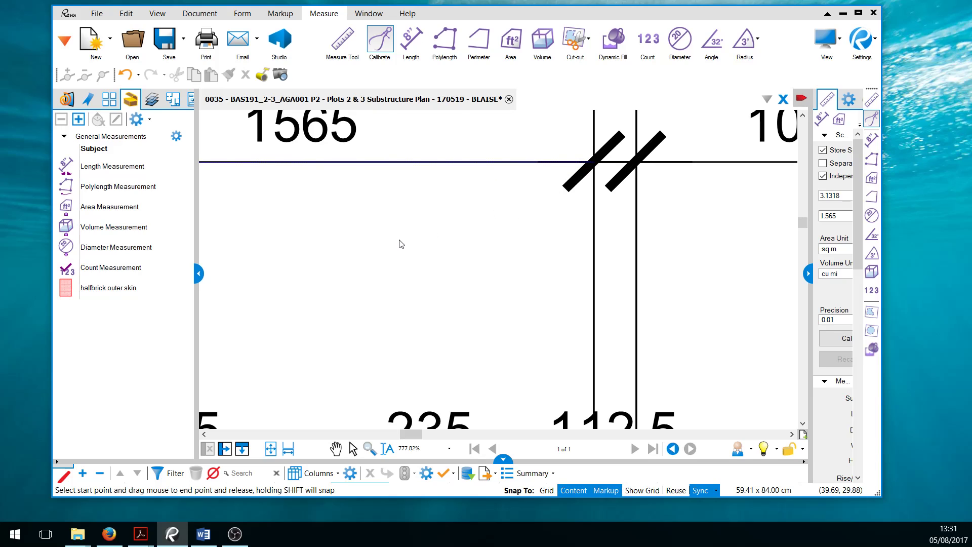
pyautogui.moveTo(0, 69); pyautogui.dragTo(312, 65)
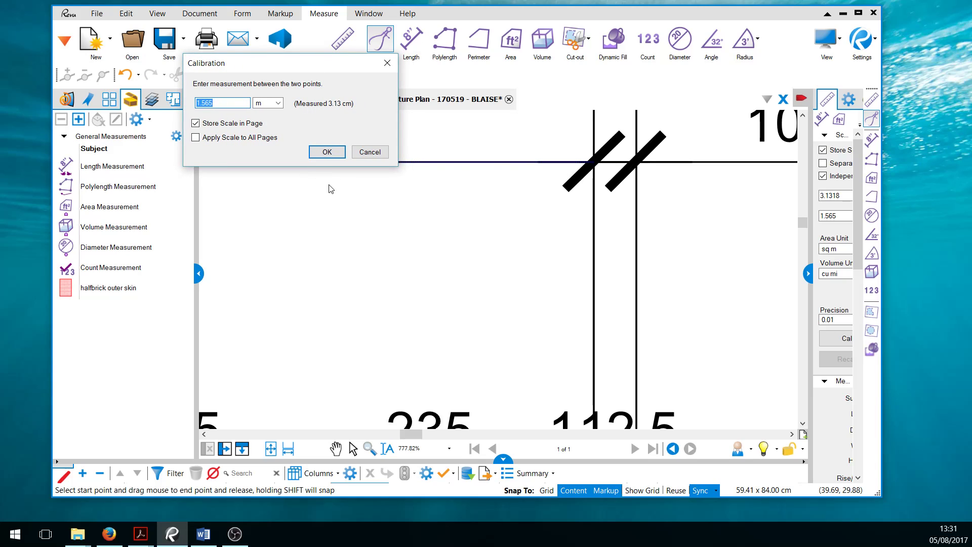
pyautogui.click(326, 151)
# Narrow the tool sets panel and expand the measurement properties to show the full page scale settings
pyautogui.scroll(-5, 311, 193)
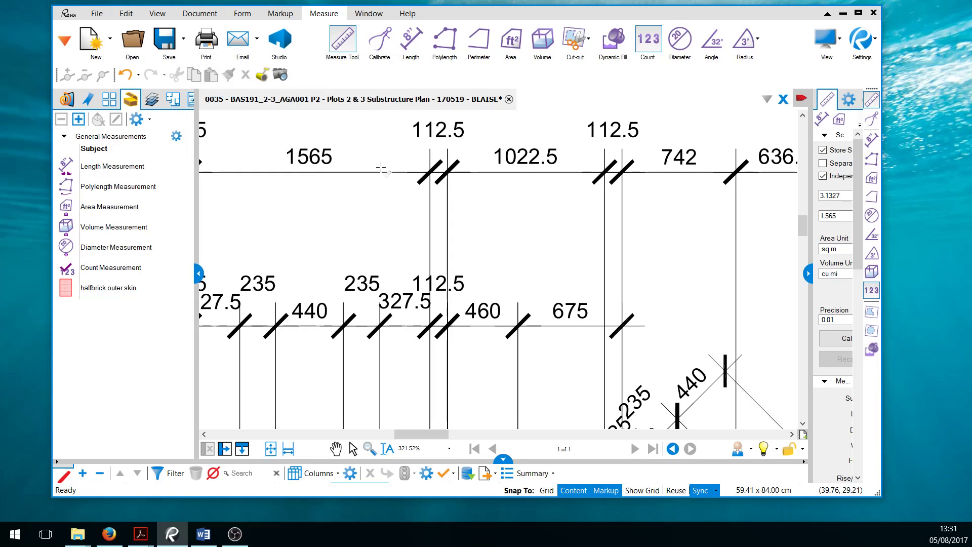
pyautogui.scroll(-1, 378, 206)
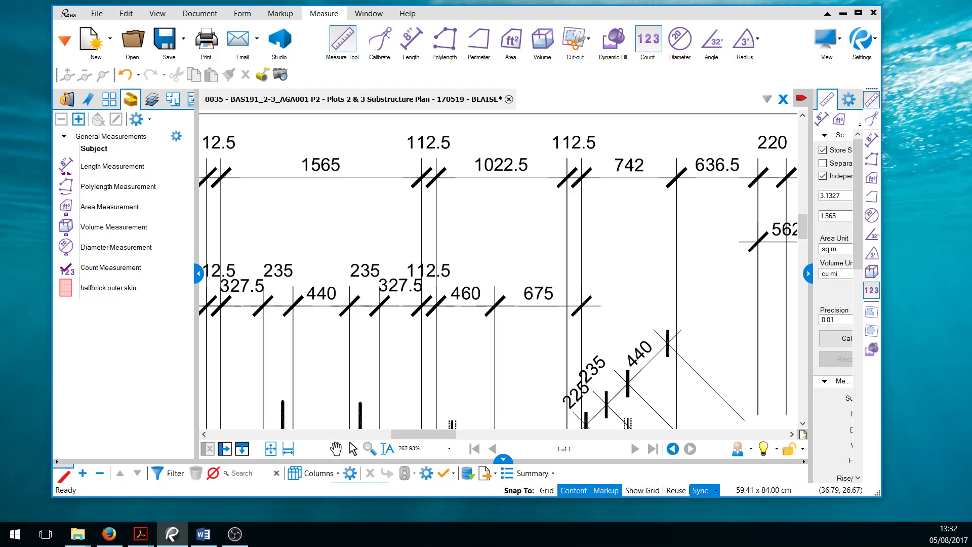
pyautogui.moveTo(197, 279); pyautogui.dragTo(137, 276)
pyautogui.click(809, 275)
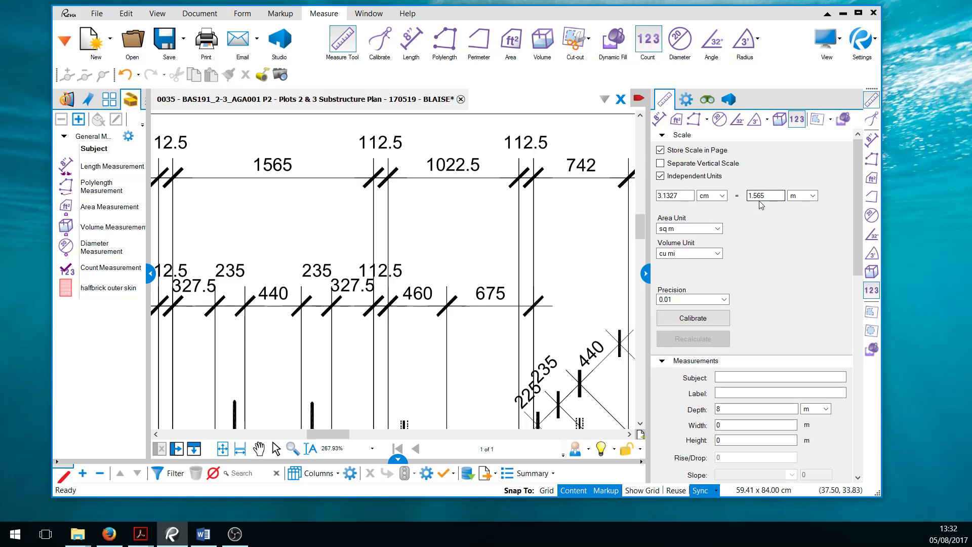
# Check the calibration by placing a length measurement along the 1350 dimension above the bay window
pyautogui.scroll(-3, 503, 250)
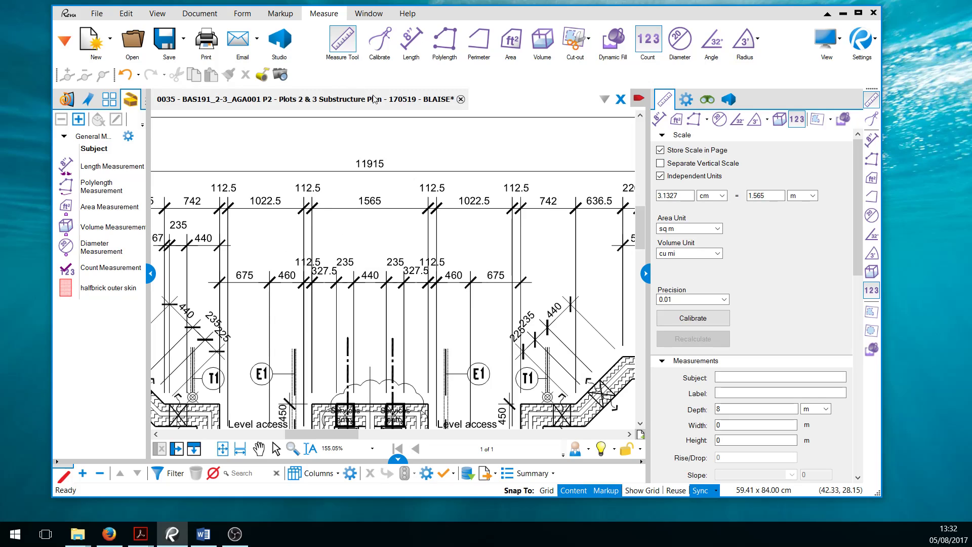
pyautogui.click(409, 49)
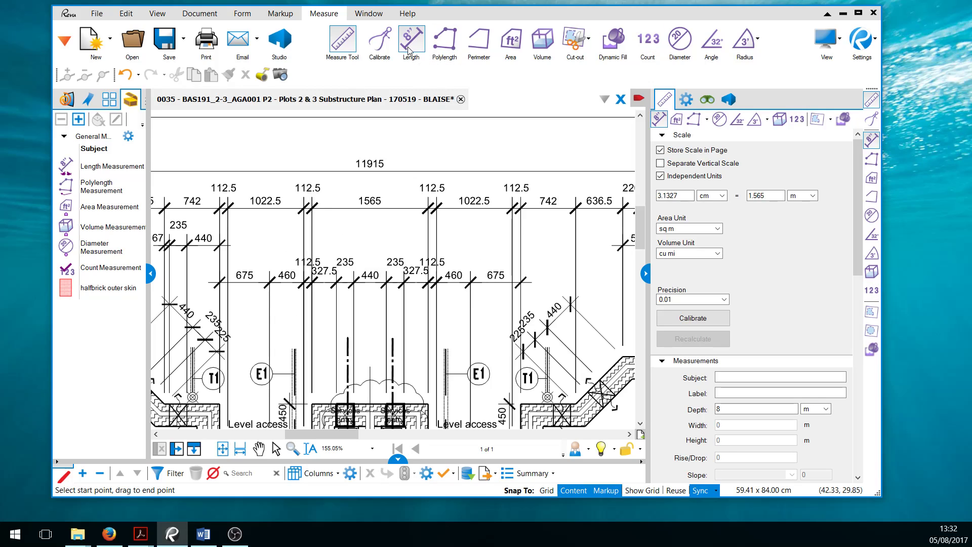
pyautogui.scroll(-6, 392, 188)
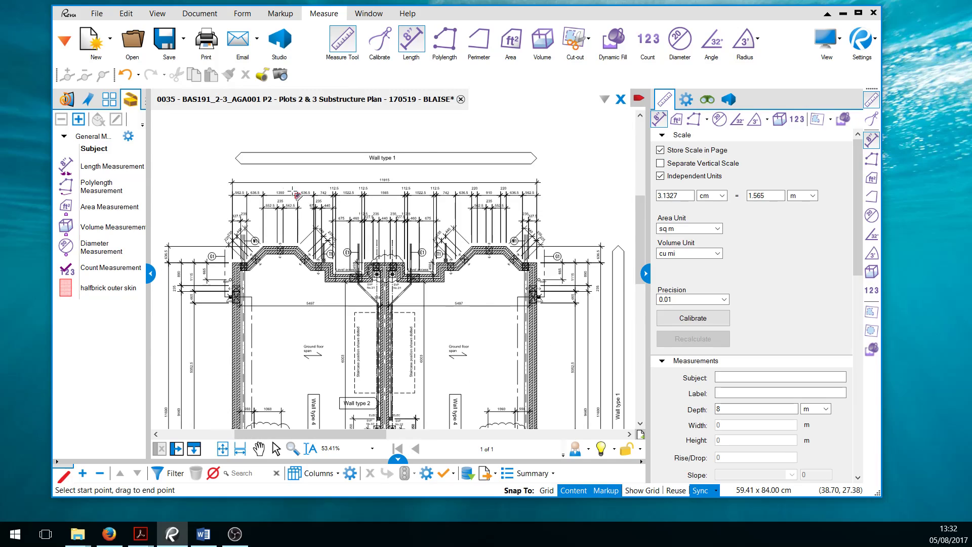
pyautogui.scroll(8, 297, 194)
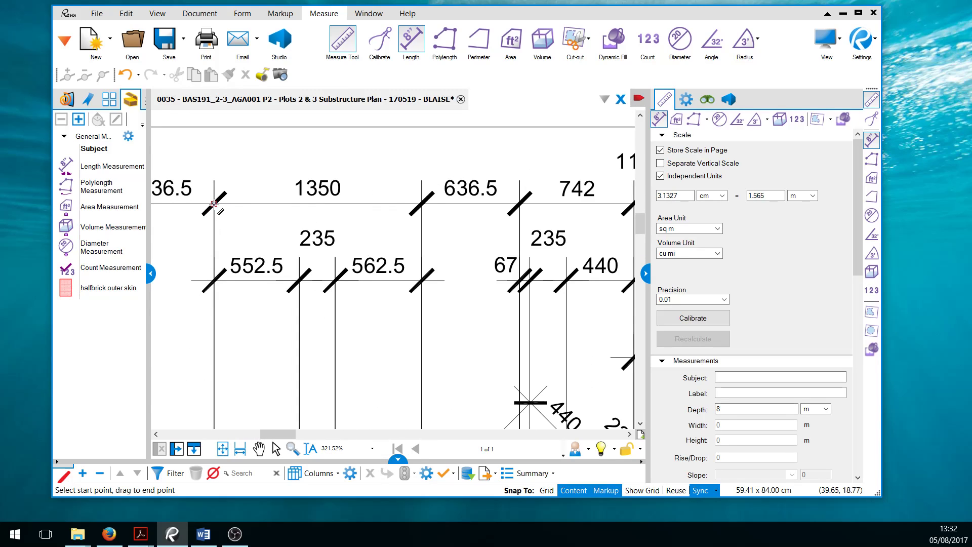
pyautogui.moveTo(214, 203); pyautogui.dragTo(422, 204)
pyautogui.scroll(-2, 375, 223)
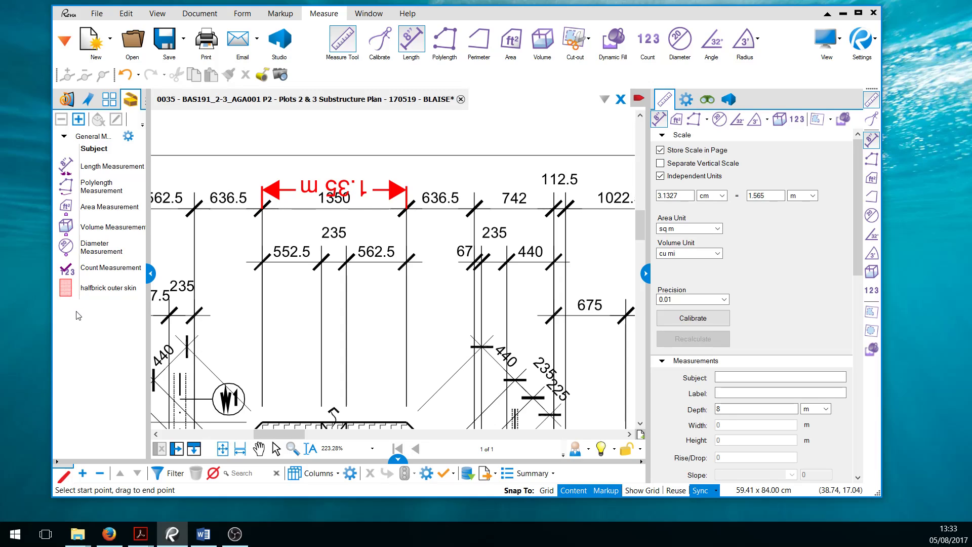
# Examine the drawing's legend and title block for the stated drawing scale
pyautogui.scroll(-3, 317, 288)
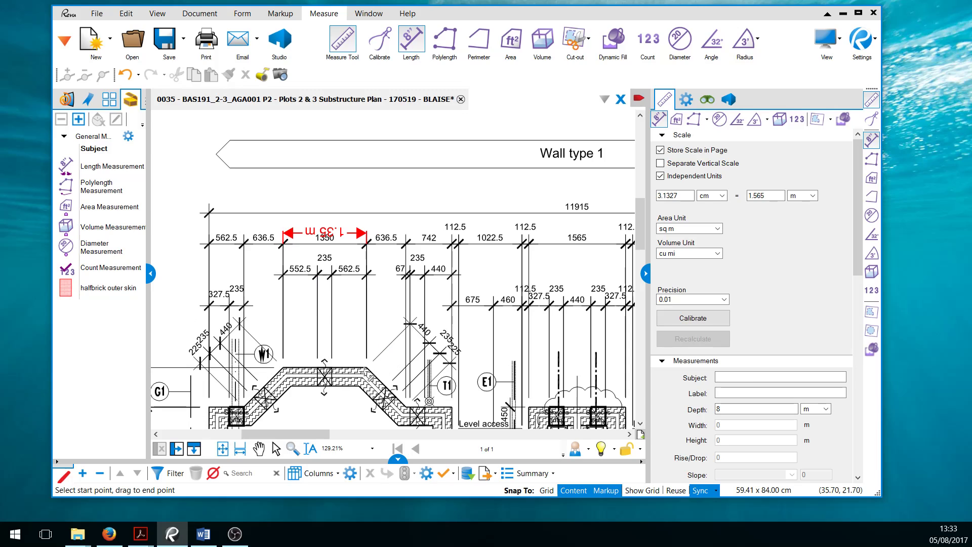
pyautogui.click(262, 451)
pyautogui.moveTo(542, 393); pyautogui.dragTo(308, 171)
pyautogui.moveTo(573, 364); pyautogui.dragTo(165, 171)
pyautogui.moveTo(608, 381); pyautogui.dragTo(175, 198)
pyautogui.moveTo(397, 335); pyautogui.dragTo(331, 224)
pyautogui.moveTo(610, 290); pyautogui.dragTo(312, 284)
pyautogui.moveTo(497, 302)
pyautogui.mouseDown()
pyautogui.moveTo(352, 267)
pyautogui.moveTo(306, 390)
pyautogui.moveTo(290, 245)
pyautogui.mouseUp()
pyautogui.moveTo(434, 298); pyautogui.dragTo(393, 151)
pyautogui.moveTo(403, 331)
pyautogui.mouseDown()
pyautogui.moveTo(396, 230)
pyautogui.moveTo(378, 196)
pyautogui.mouseUp()
pyautogui.scroll(-3, 299, 231)
pyautogui.moveTo(261, 173)
pyautogui.mouseDown()
pyautogui.moveTo(284, 222)
pyautogui.moveTo(473, 289)
pyautogui.mouseUp()
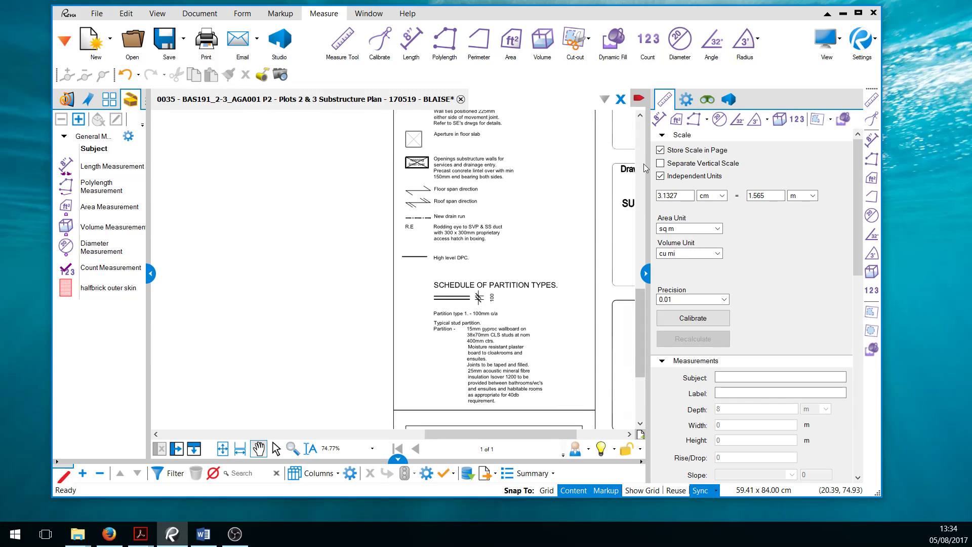
# Stop storing the scale in the page and delete the check length measurement from the markups list
pyautogui.click(660, 150)
pyautogui.scroll(-3, 572, 318)
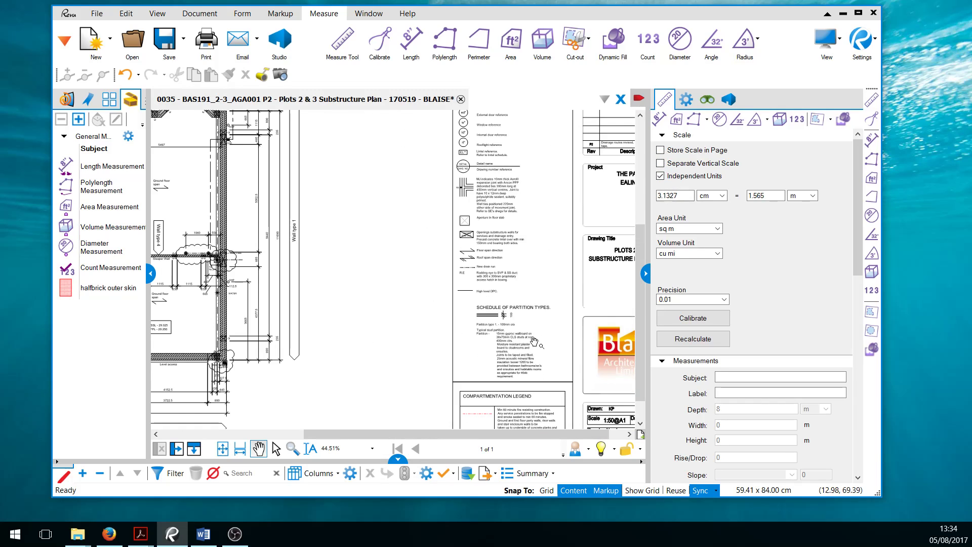
pyautogui.click(398, 458)
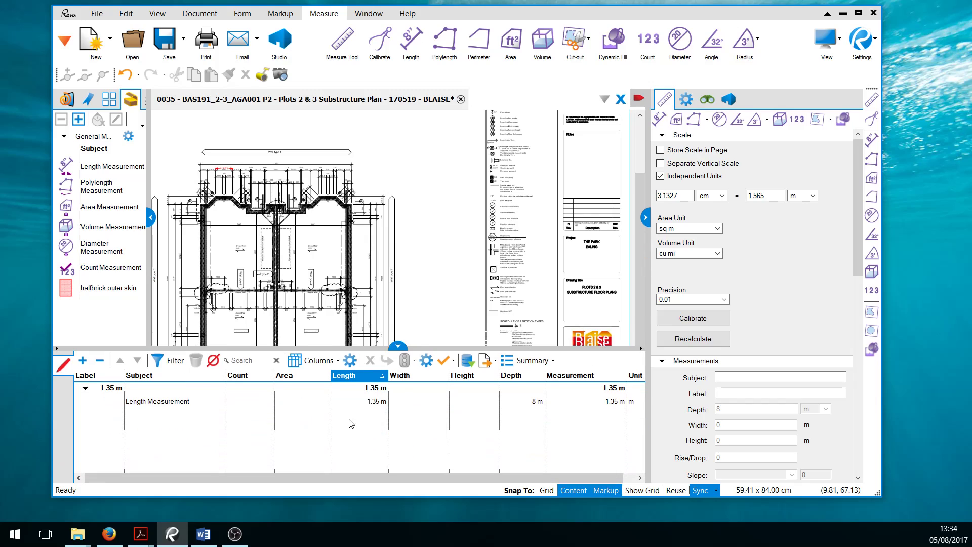
pyautogui.click(372, 405)
pyautogui.press('Delete')
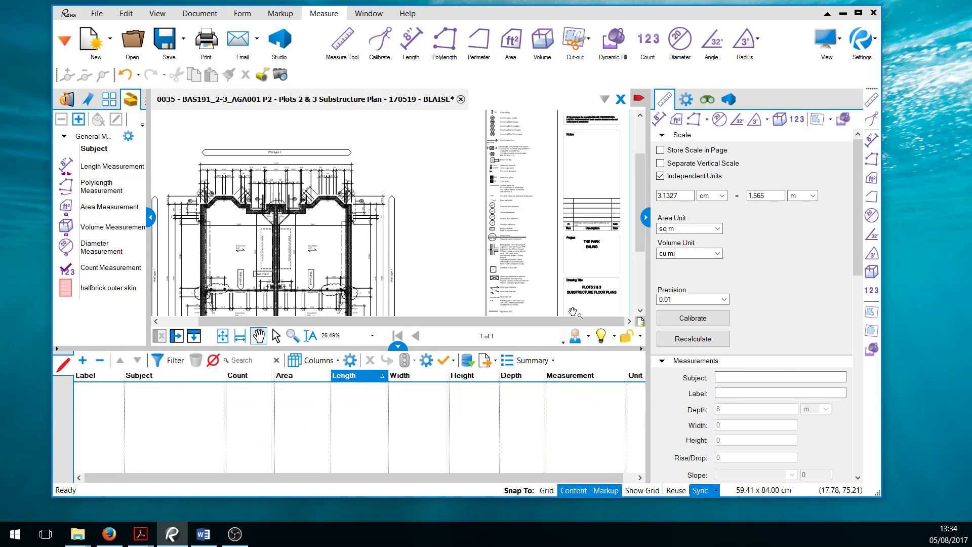
# Set the page scale to 1 cm = 0.5 m and store it in the page
pyautogui.scroll(-1, 556, 285)
pyautogui.moveTo(680, 200); pyautogui.dragTo(645, 199)
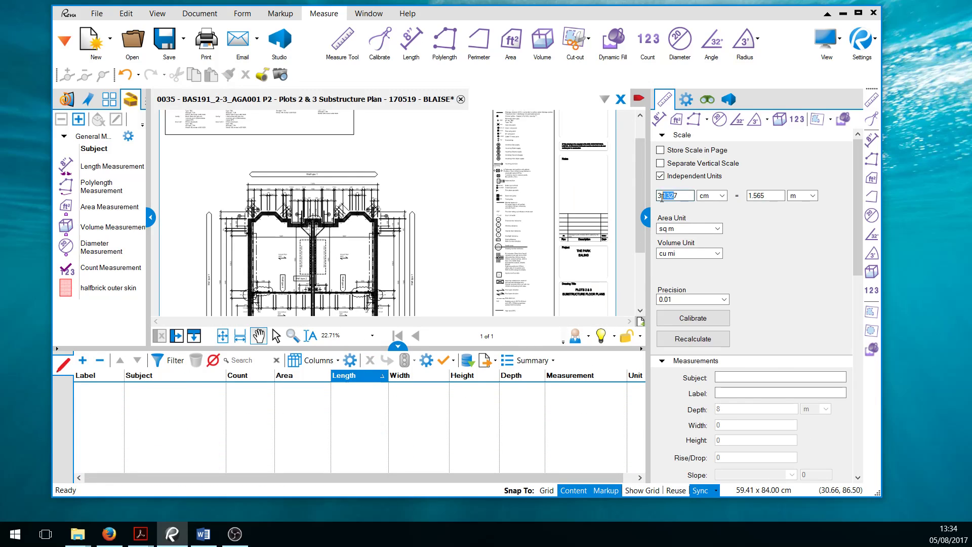
pyautogui.write('1')
pyautogui.doubleClick(769, 196)
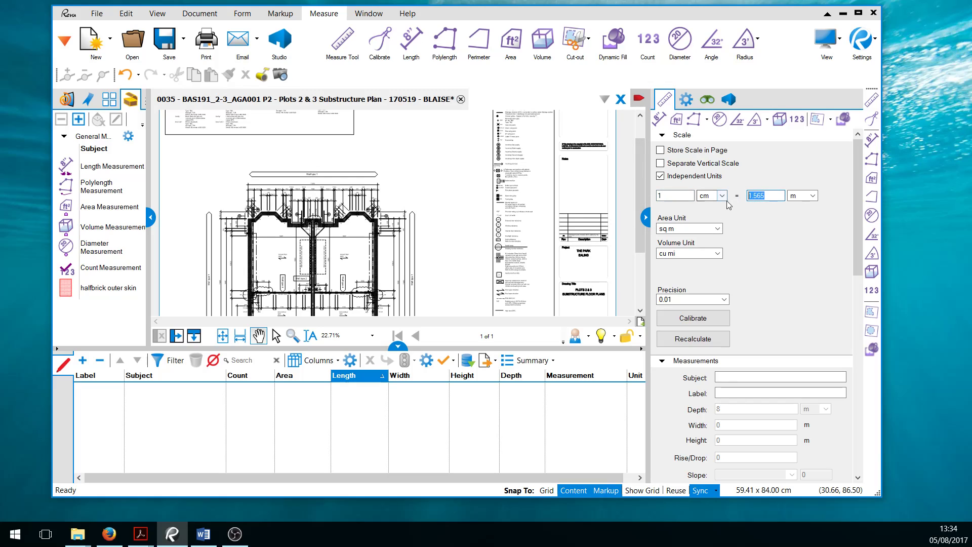
pyautogui.write('.5')
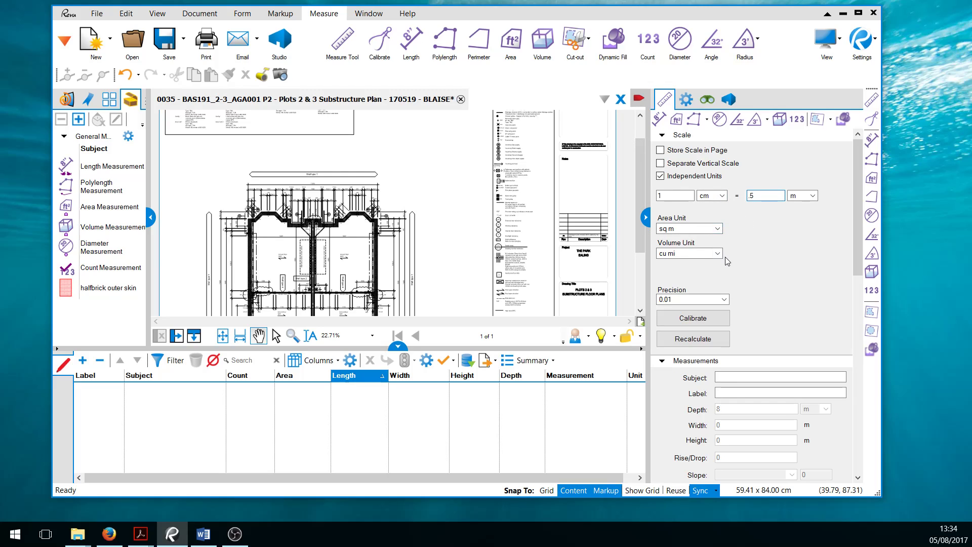
pyautogui.click(659, 152)
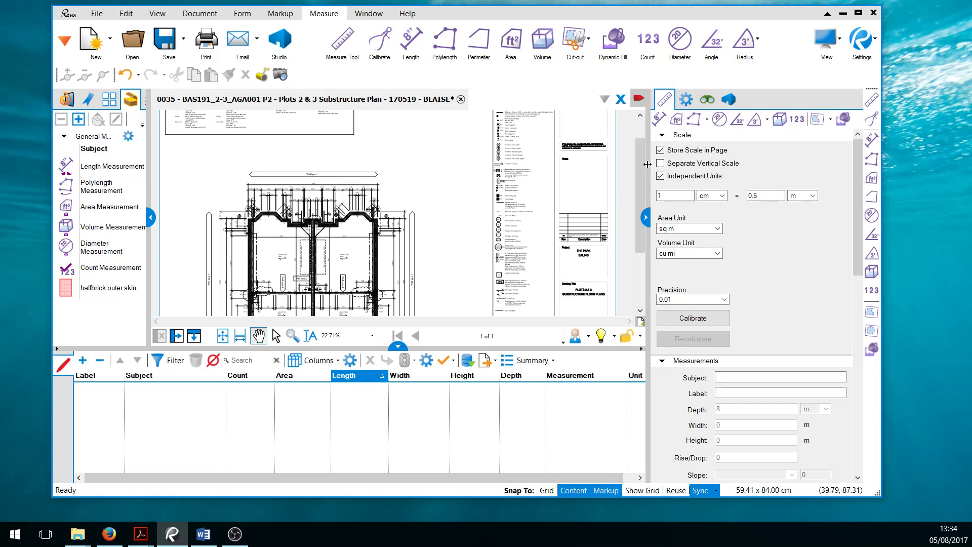
# Place a length measurement along the 5052.5 dimension beside the right-hand plot's outer wall
pyautogui.scroll(-4, 553, 224)
pyautogui.scroll(5, 469, 231)
pyautogui.scroll(4, 469, 231)
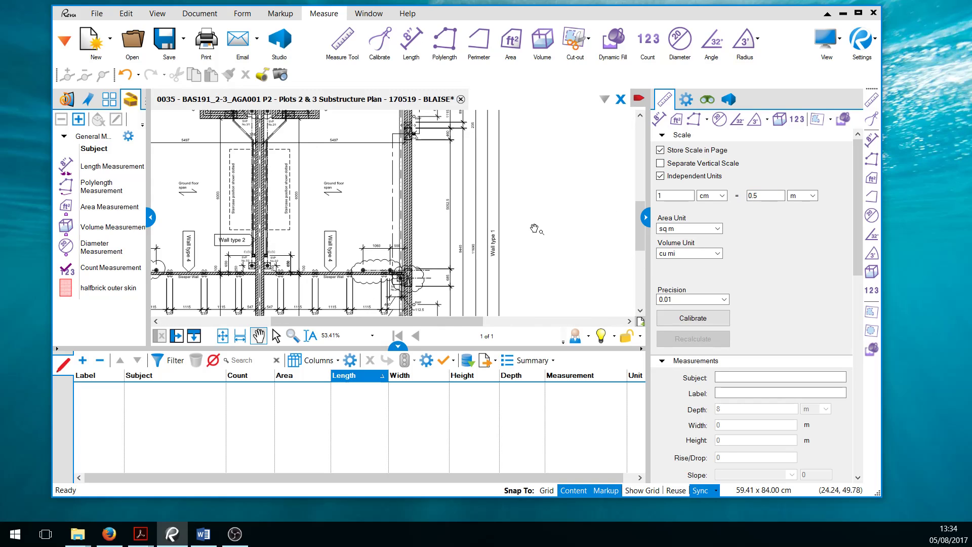
pyautogui.moveTo(533, 223); pyautogui.dragTo(556, 250)
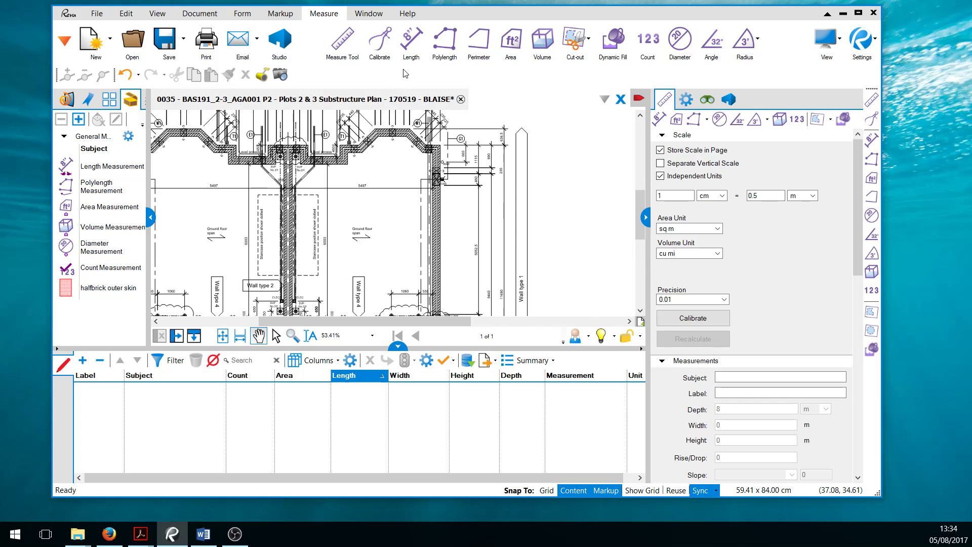
pyautogui.click(411, 40)
pyautogui.scroll(2, 444, 205)
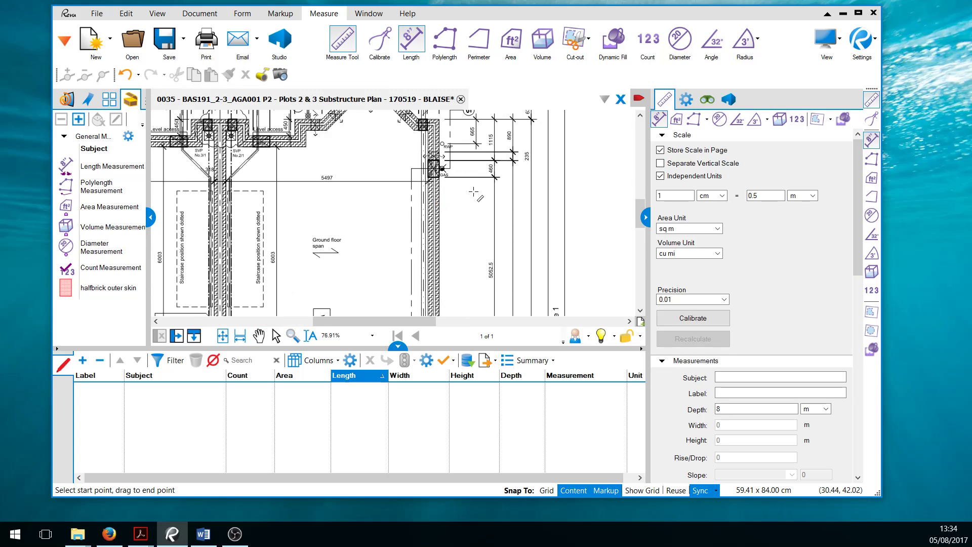
pyautogui.moveTo(503, 172)
pyautogui.mouseDown()
pyautogui.moveTo(503, 312)
pyautogui.moveTo(499, 264)
pyautogui.mouseUp()
pyautogui.scroll(-2, 440, 244)
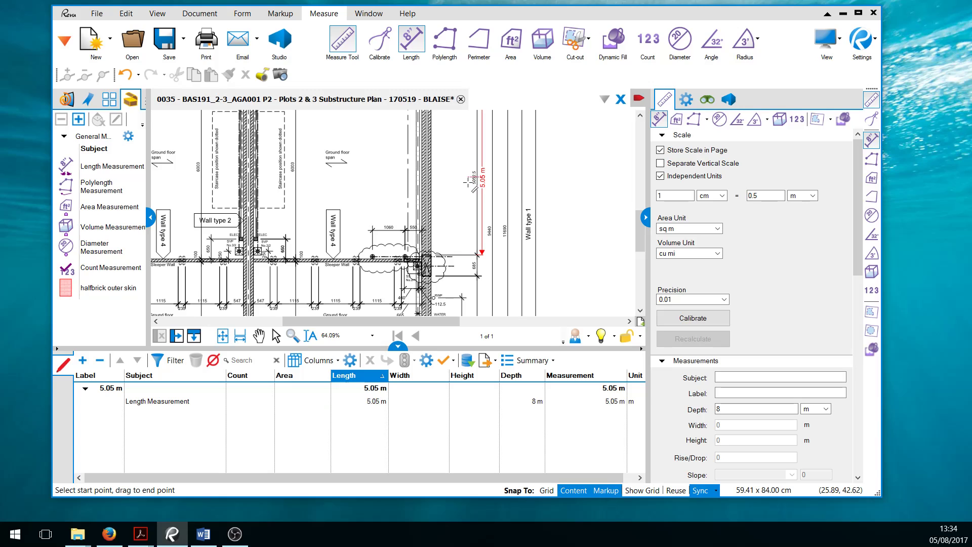
pyautogui.scroll(2, 465, 197)
pyautogui.scroll(-1, 459, 202)
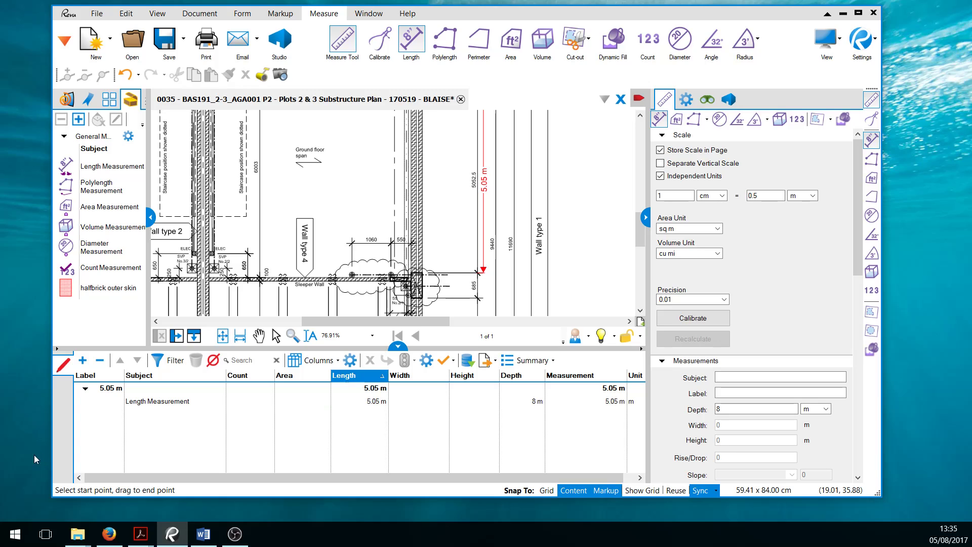
# Select the length measurement from the markups list and enlarge the drawing area by shrinking the surrounding panels
pyautogui.click(276, 335)
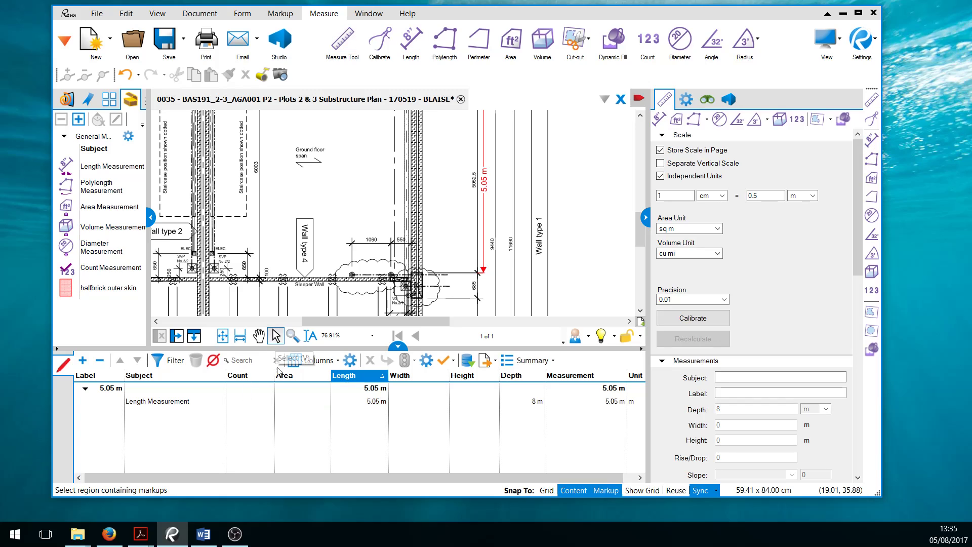
pyautogui.click(173, 405)
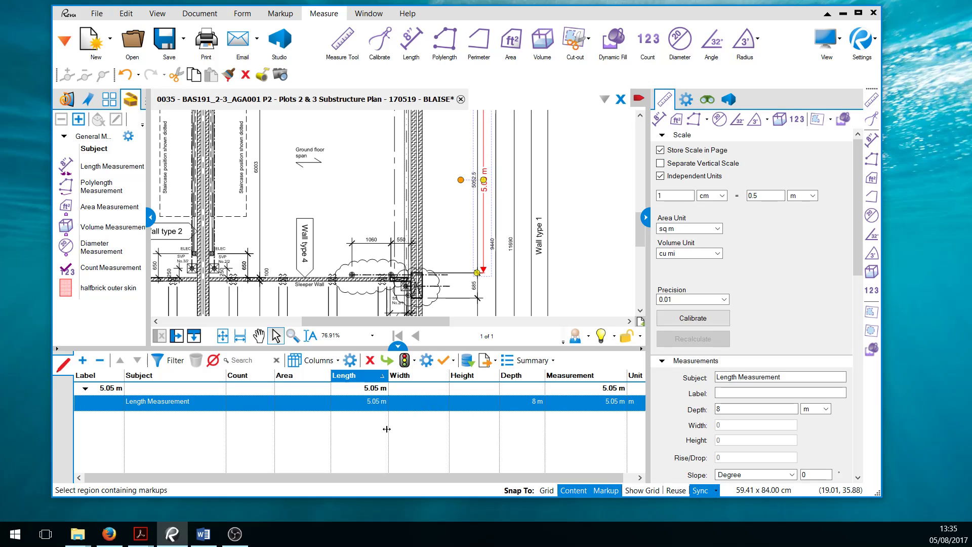
pyautogui.scroll(2, 545, 235)
pyautogui.moveTo(647, 223); pyautogui.dragTo(822, 218)
pyautogui.moveTo(492, 349); pyautogui.dragTo(495, 423)
pyautogui.scroll(-1, 459, 259)
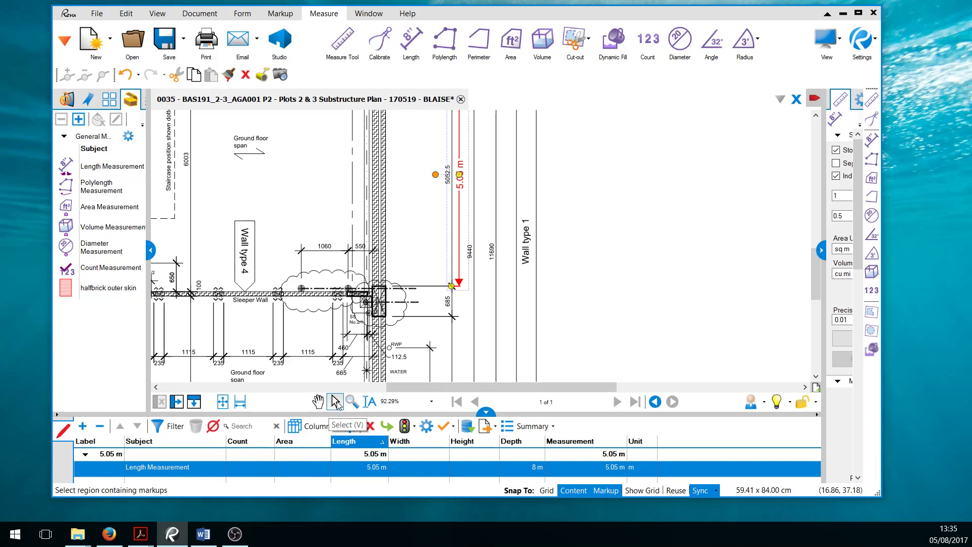
# Reselect the length measurement on the drawing and review its general and appearance properties, widening the properties area
pyautogui.click(337, 408)
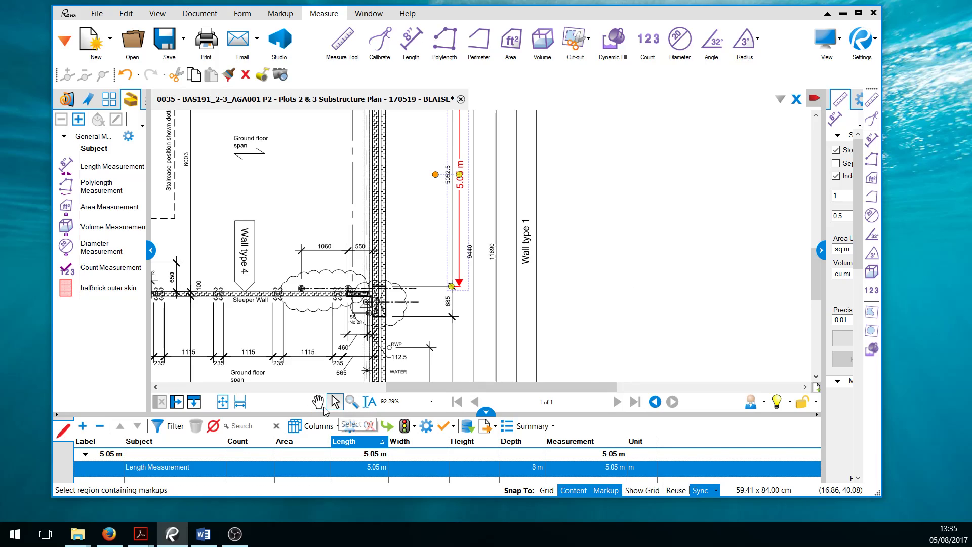
pyautogui.click(653, 249)
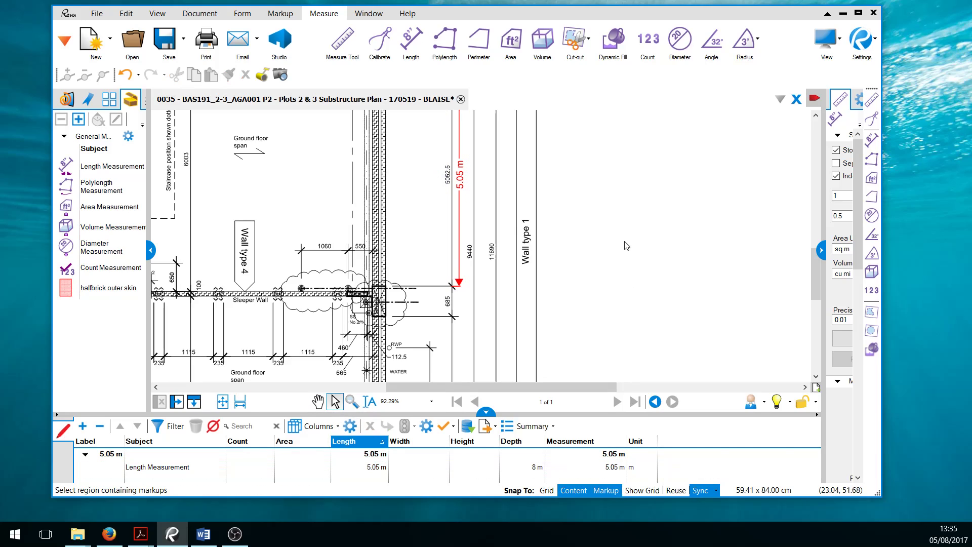
pyautogui.click(459, 215)
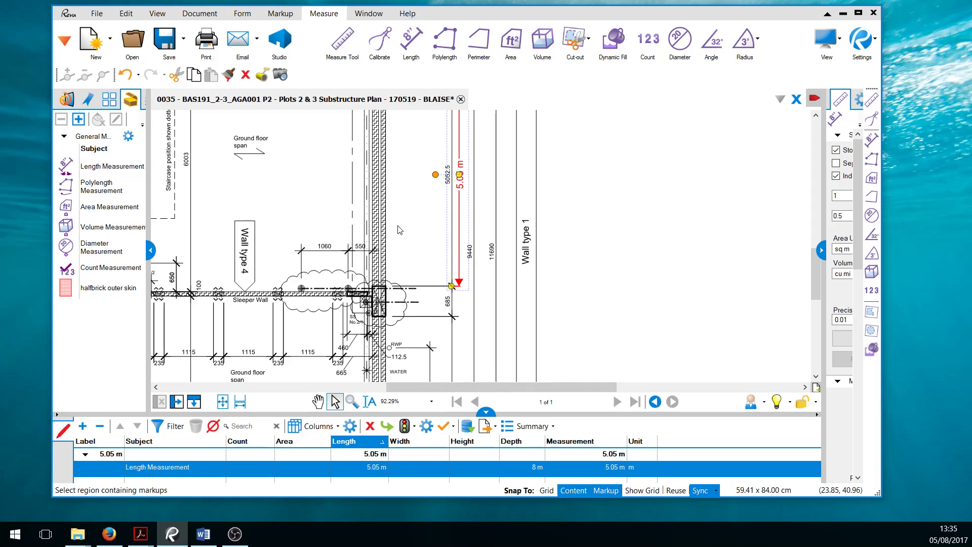
pyautogui.scroll(-1, 403, 228)
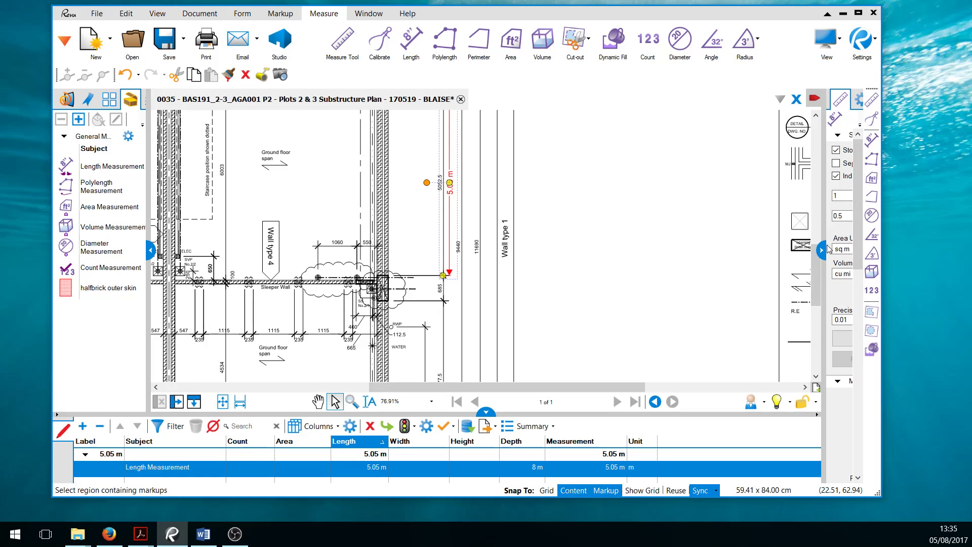
pyautogui.moveTo(825, 249); pyautogui.dragTo(617, 252)
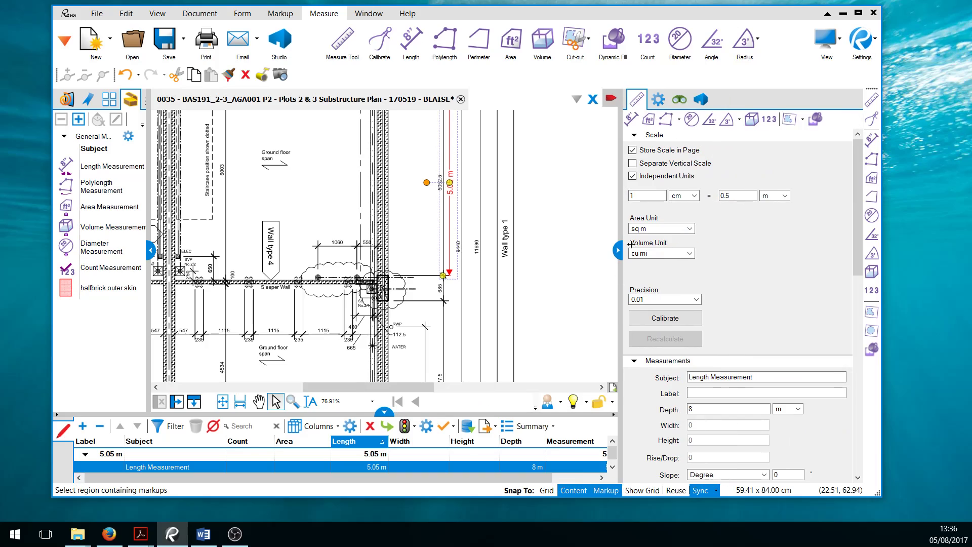
pyautogui.click(657, 103)
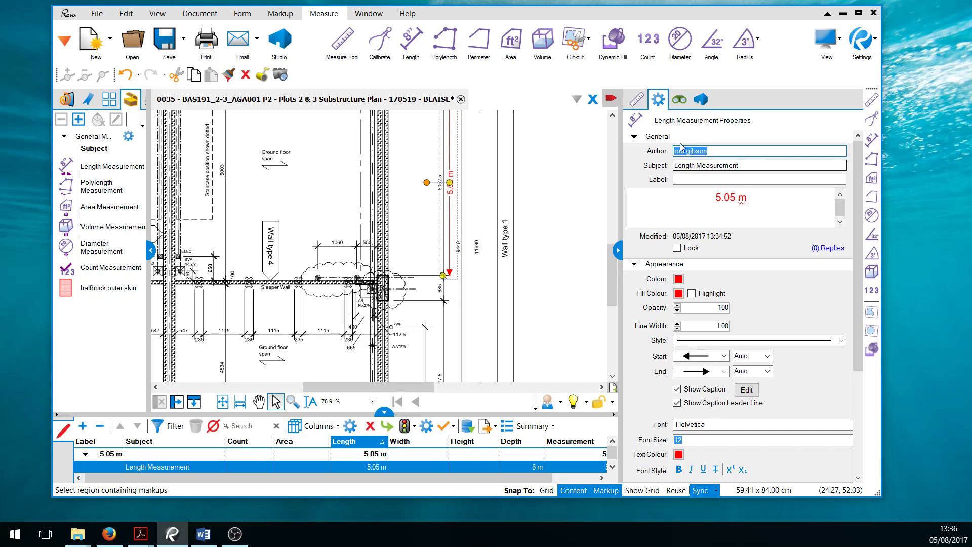
pyautogui.click(637, 99)
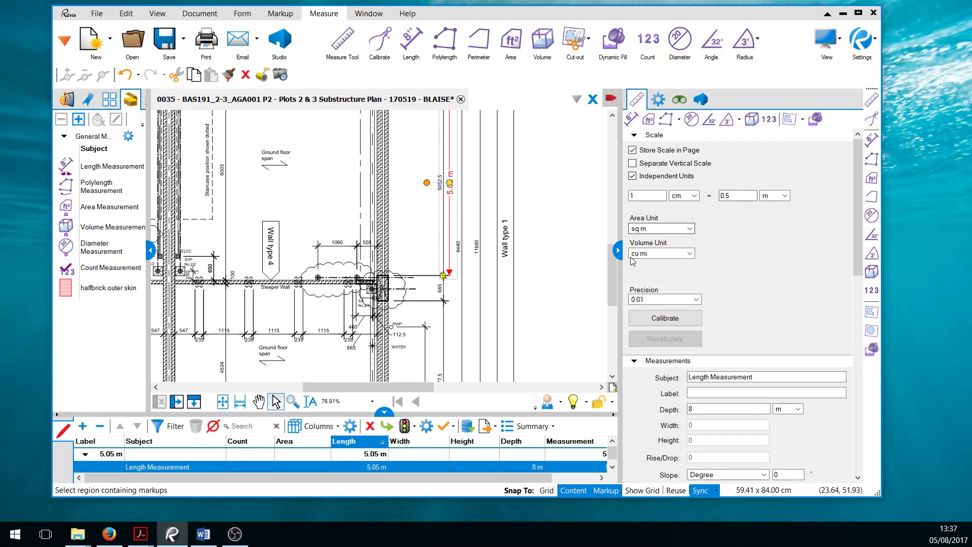
# Begin an area measurement of the left-hand plot, tracing the inner wall face around the bay window
pyautogui.click(617, 250)
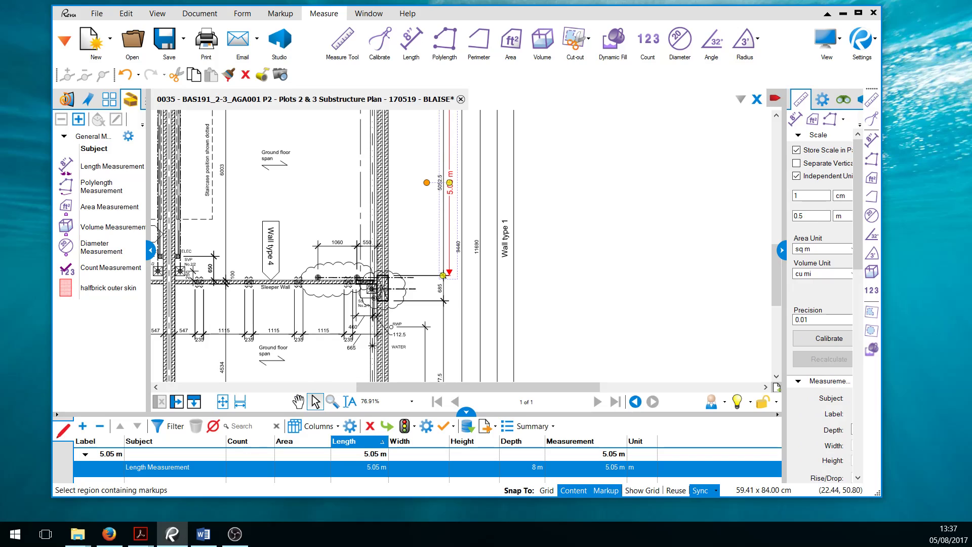
pyautogui.scroll(-5, 347, 281)
pyautogui.moveTo(154, 300); pyautogui.dragTo(461, 287)
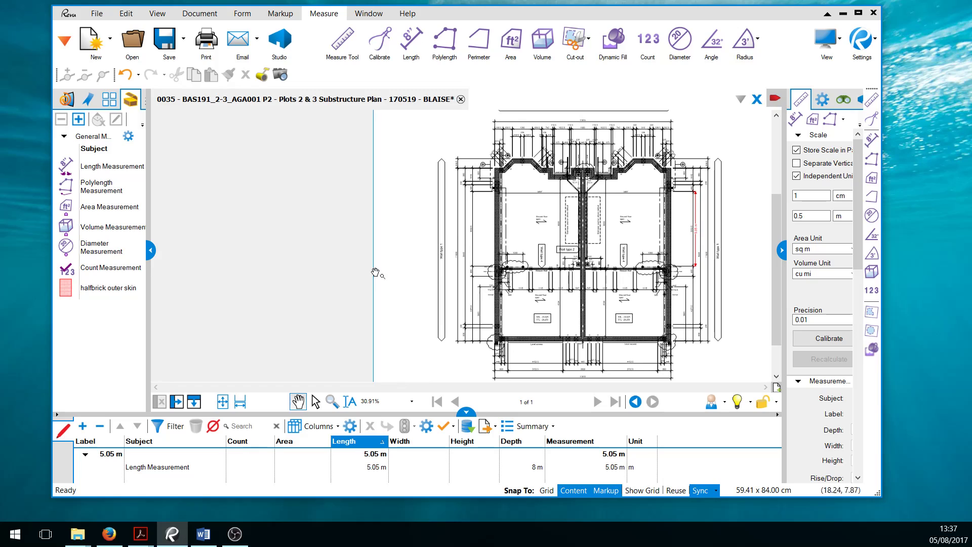
pyautogui.click(106, 209)
pyautogui.scroll(2, 528, 236)
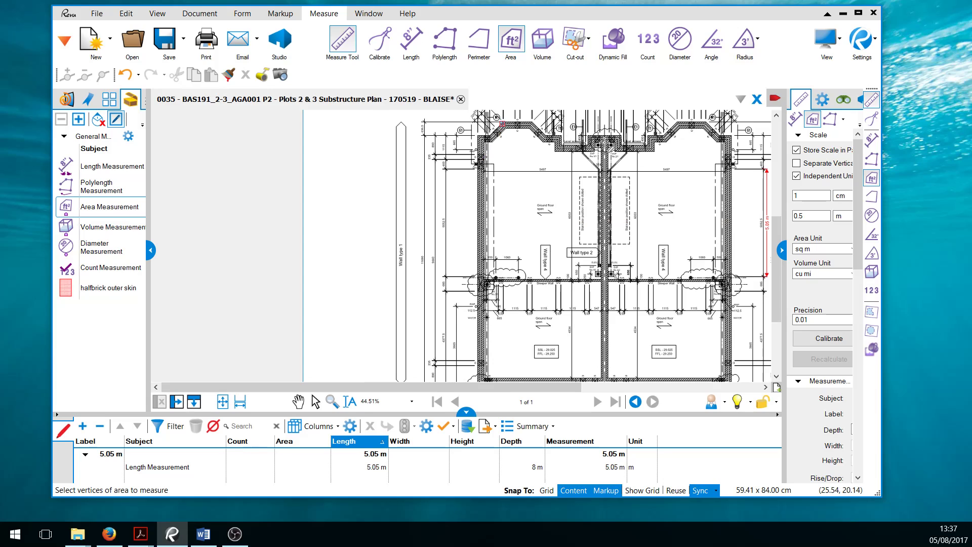
pyautogui.click(777, 116)
pyautogui.click(777, 116)
pyautogui.click(777, 116)
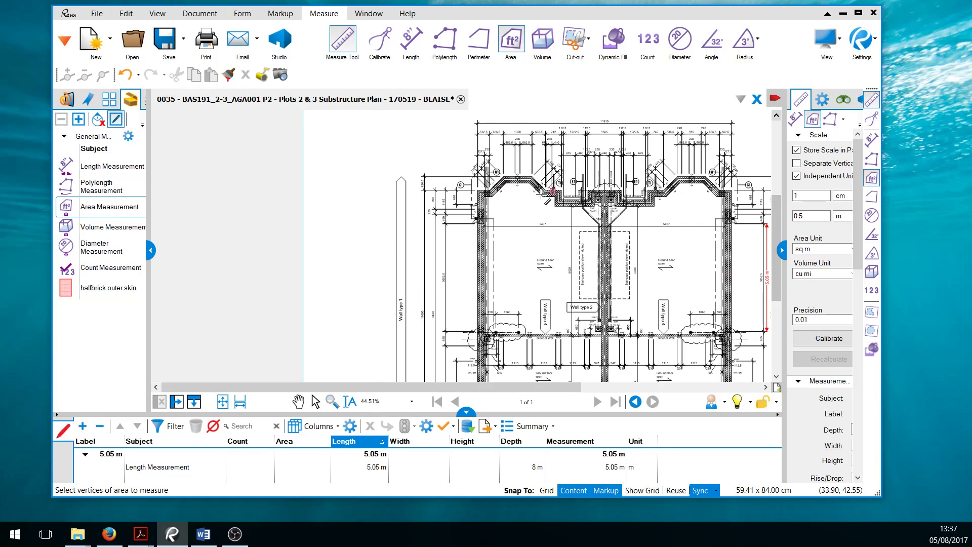
pyautogui.scroll(5, 427, 201)
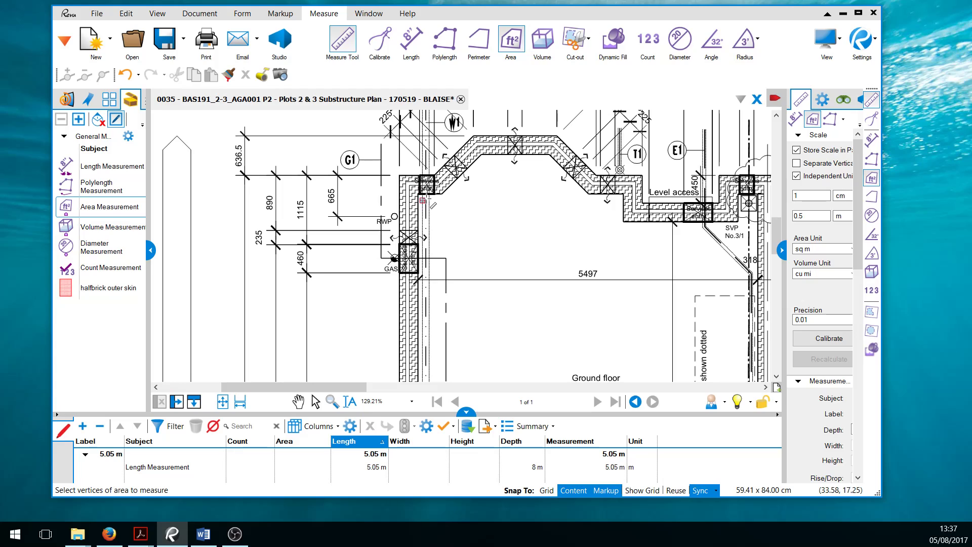
pyautogui.click(419, 194)
pyautogui.click(481, 154)
pyautogui.click(549, 154)
pyautogui.click(582, 184)
pyautogui.click(625, 221)
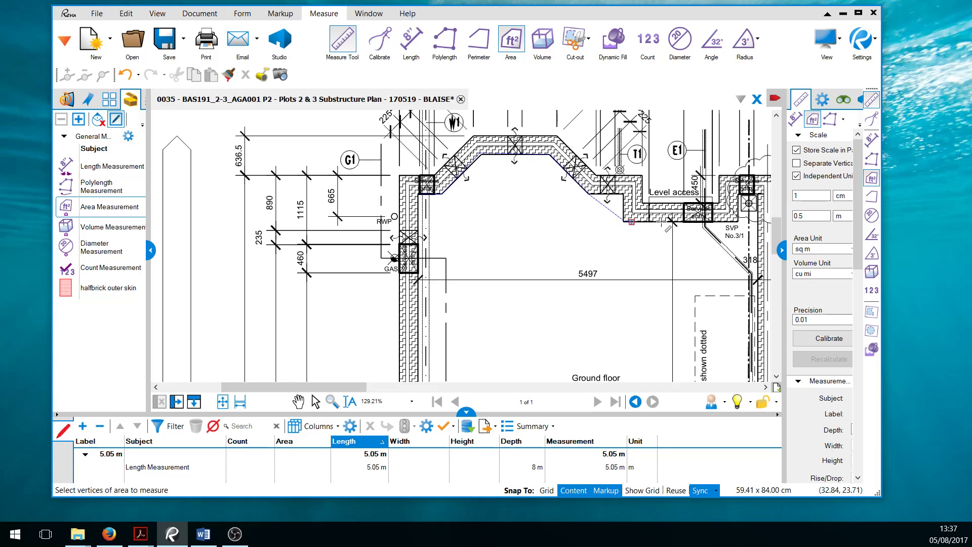
# Complete the left-hand plot's area outline along the level access recess, the party wall and the lower external wall
pyautogui.click(737, 222)
pyautogui.click(758, 196)
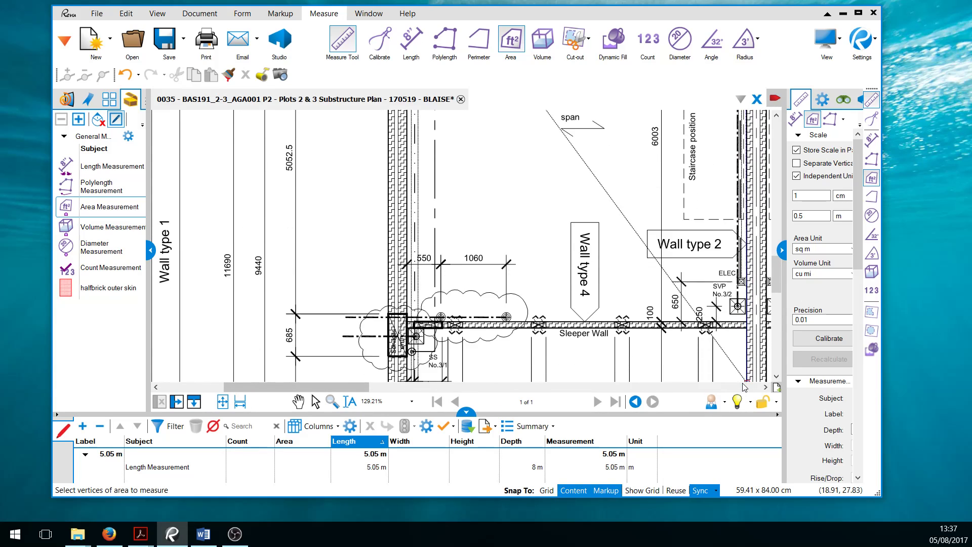
pyautogui.click(746, 329)
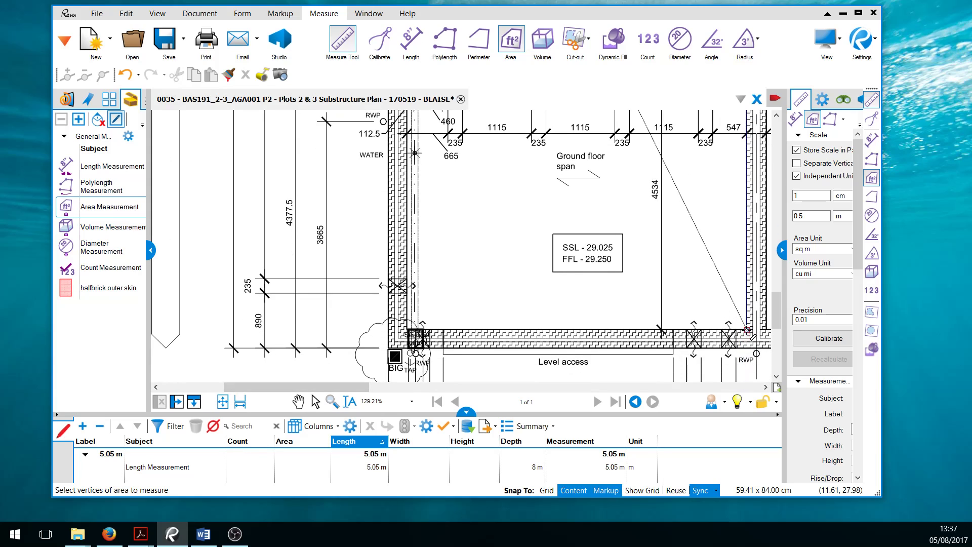
pyautogui.click(408, 330)
pyautogui.scroll(-10, 407, 330)
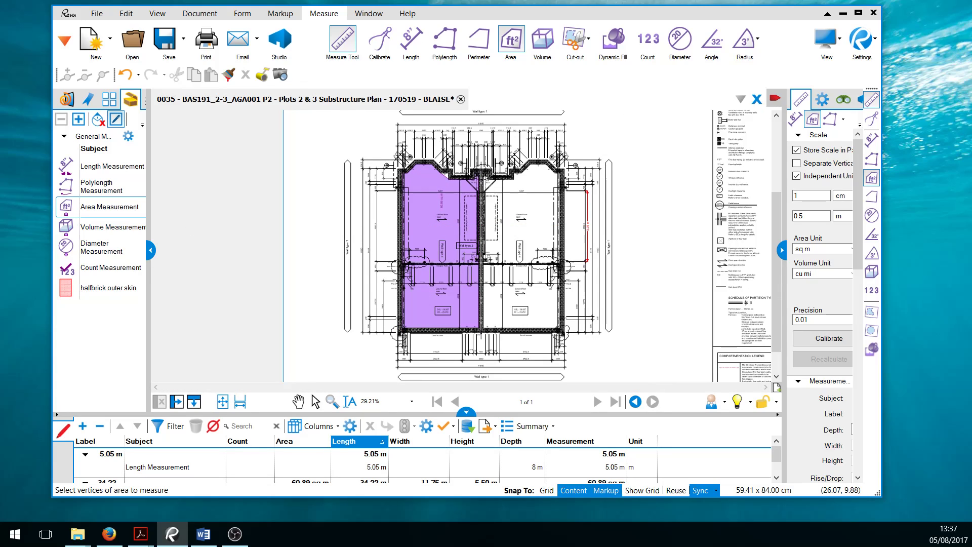
# Enlarge the markups list and select the area measurement entry to inspect it on the drawing
pyautogui.moveTo(460, 412); pyautogui.dragTo(442, 358)
pyautogui.press('Escape')
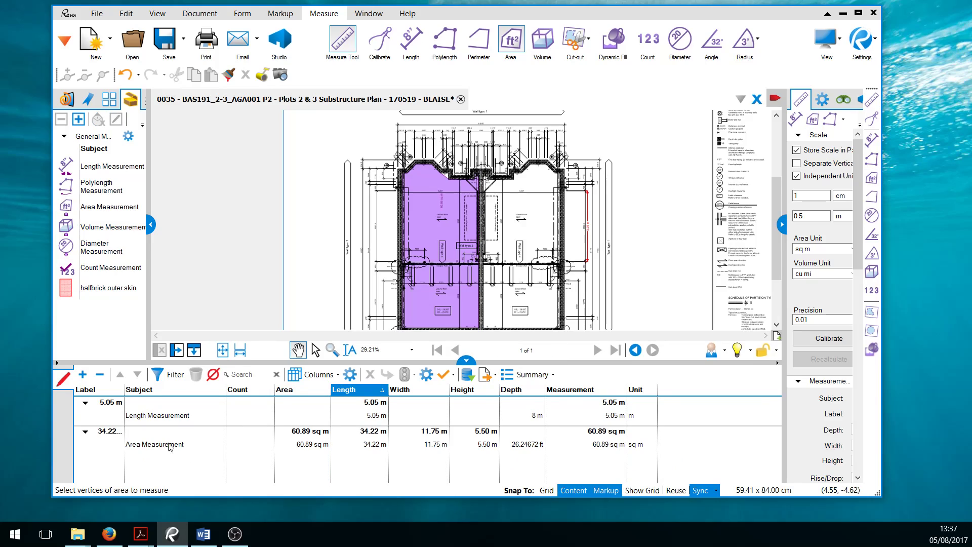
pyautogui.click(182, 448)
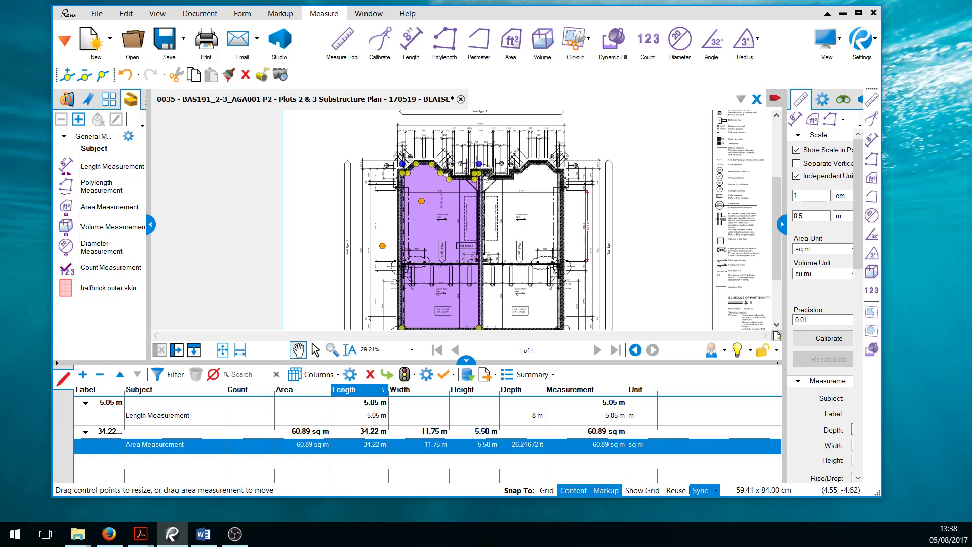
pyautogui.scroll(5, 428, 228)
pyautogui.scroll(-3, 417, 238)
pyautogui.scroll(2, 412, 265)
pyautogui.scroll(-2, 385, 242)
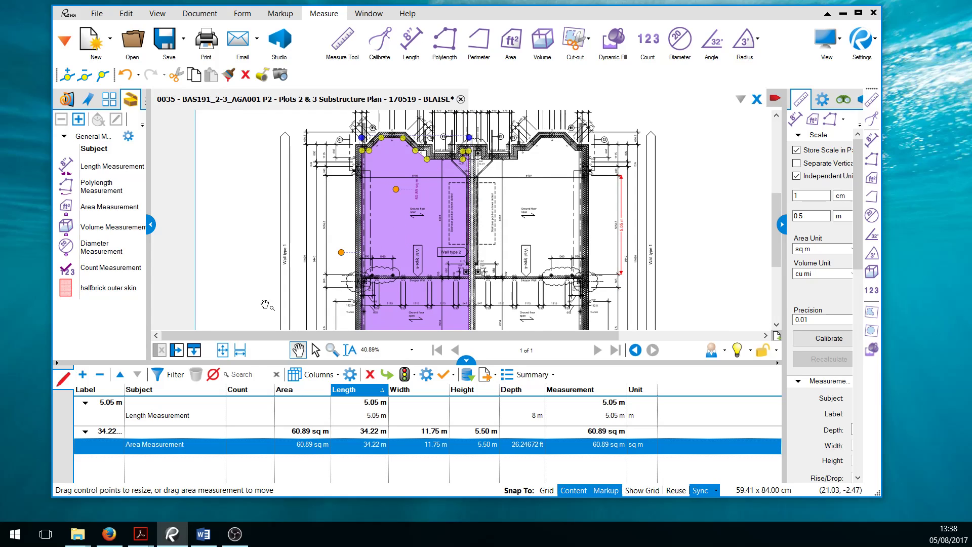
# Hide the area measurement's caption in its properties and give the drawing more room
pyautogui.moveTo(783, 233); pyautogui.dragTo(716, 245)
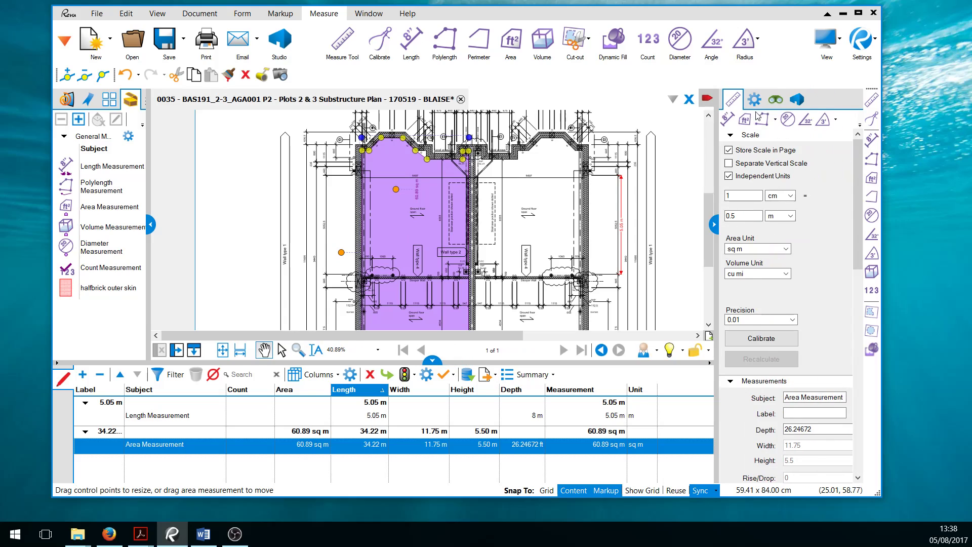
pyautogui.click(754, 100)
pyautogui.click(774, 423)
pyautogui.scroll(4, 380, 211)
pyautogui.scroll(-2, 424, 242)
pyautogui.click(432, 363)
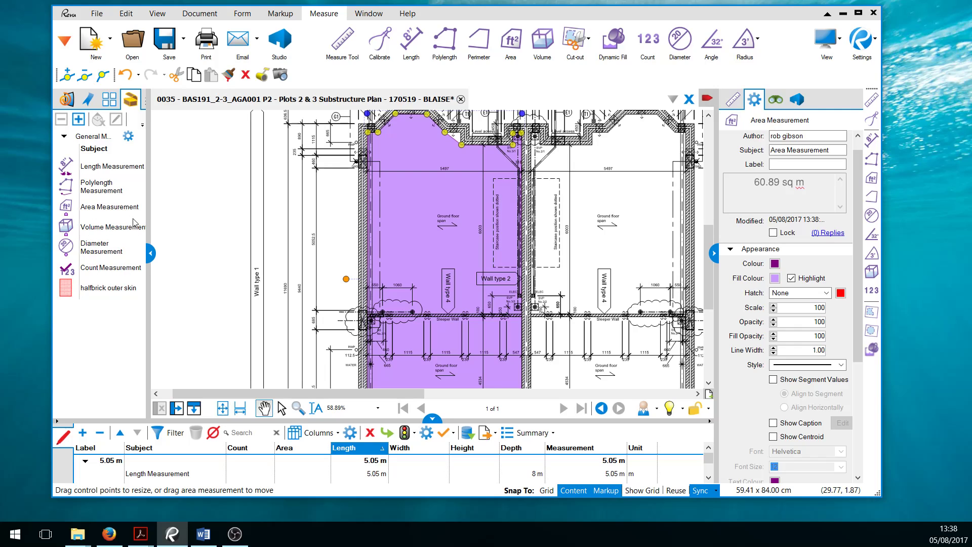
# Place two count measurement marks near the upper end of the party wall and enlarge the markups list
pyautogui.click(103, 268)
pyautogui.scroll(-2, 487, 152)
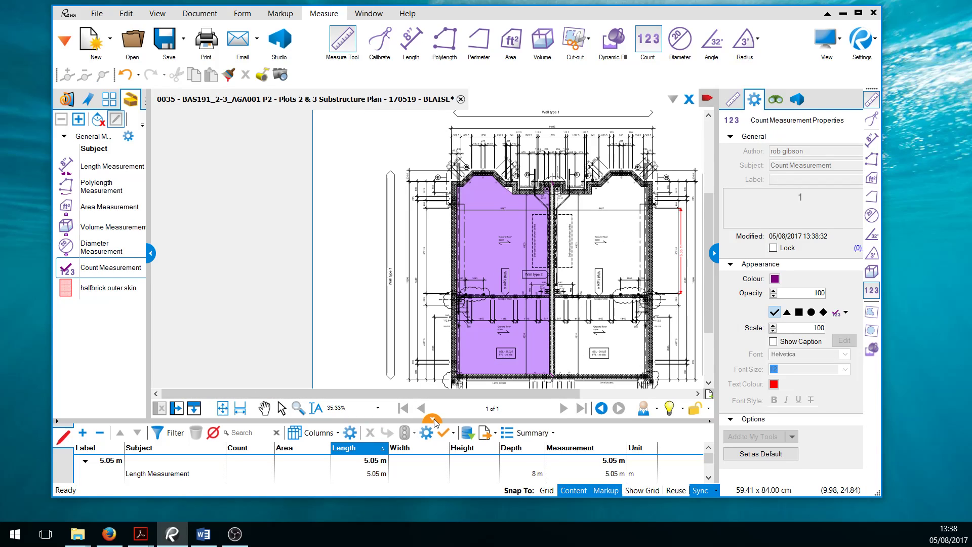
pyautogui.moveTo(410, 418); pyautogui.dragTo(407, 288)
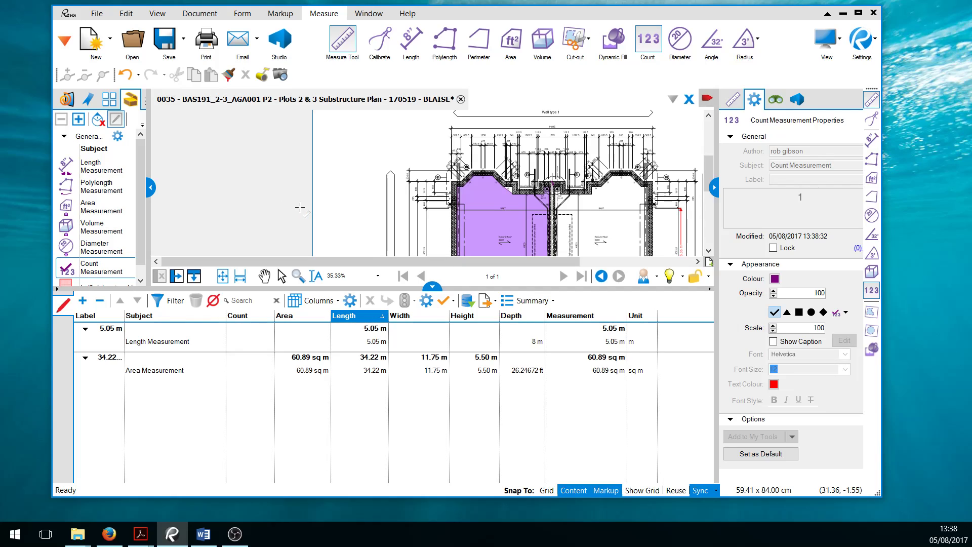
pyautogui.click(282, 276)
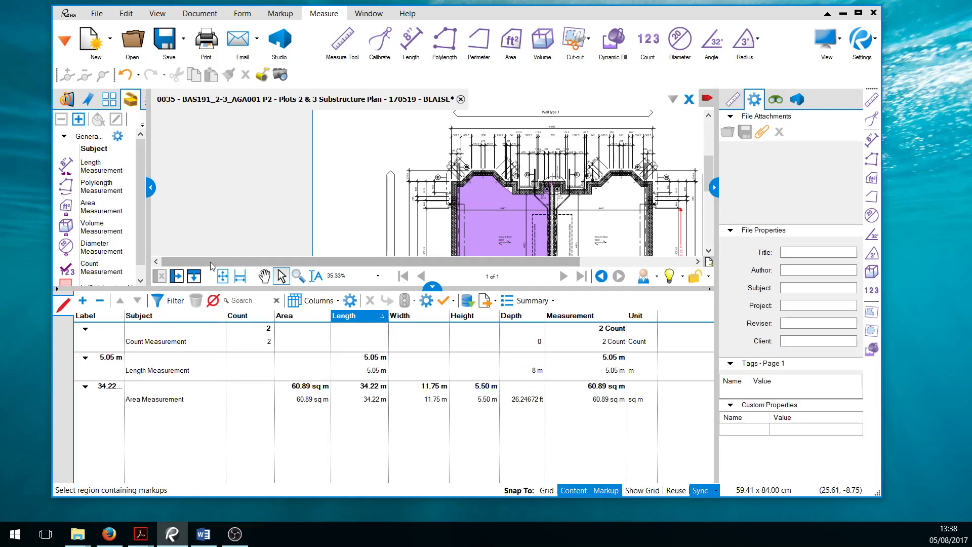
pyautogui.click(96, 234)
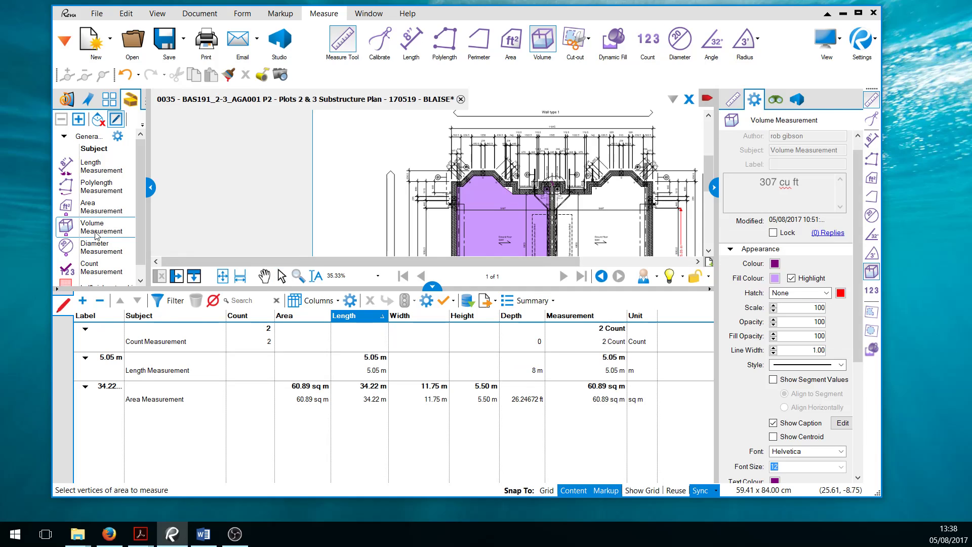
pyautogui.press('Escape')
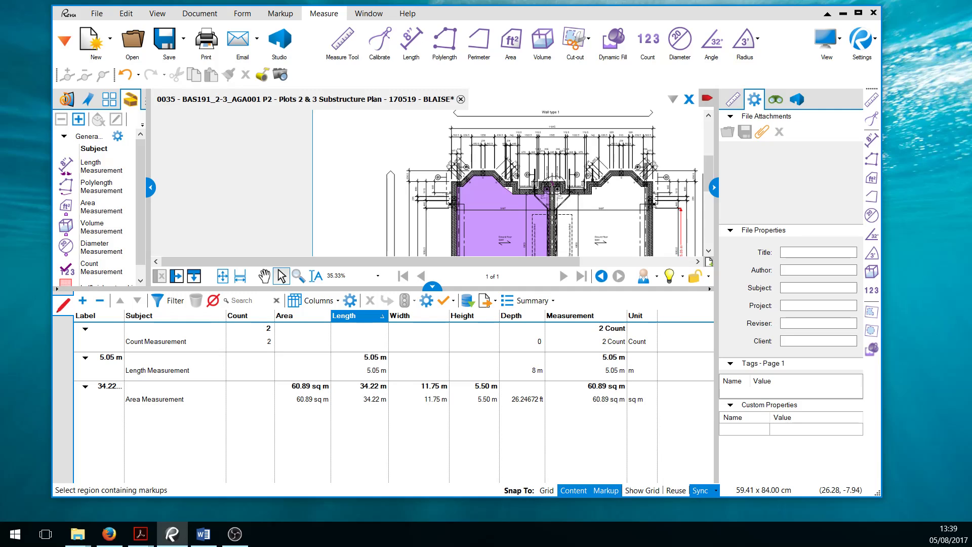
pyautogui.scroll(4, 511, 196)
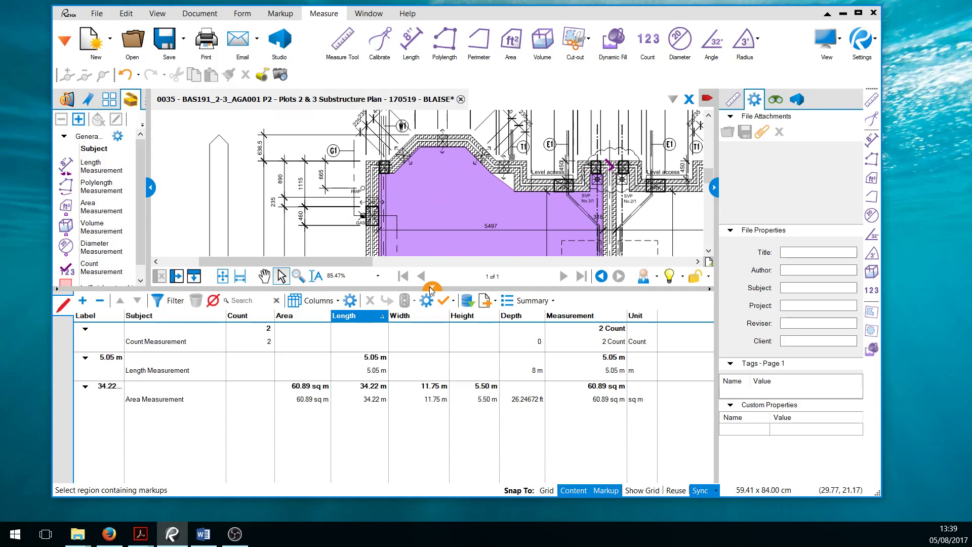
# Add a control point to the area measurement's sloping edge beside the level access recess and move it into the wall's inner corner
pyautogui.moveTo(428, 289); pyautogui.dragTo(429, 434)
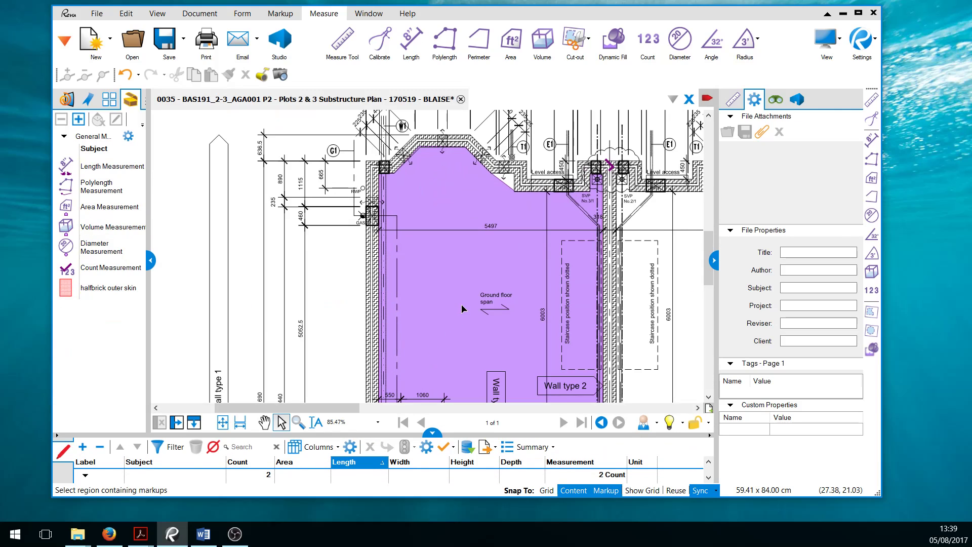
pyautogui.scroll(1, 460, 305)
pyautogui.click(454, 225)
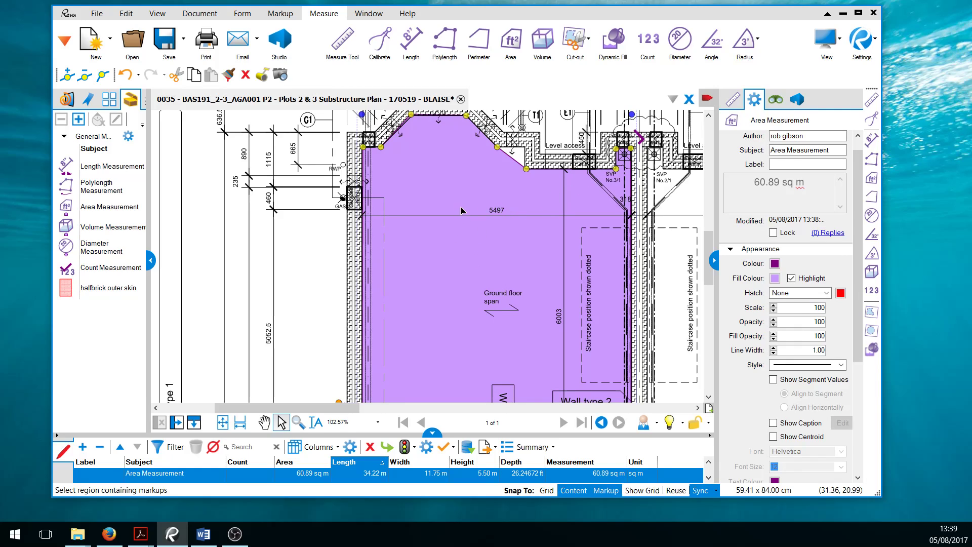
pyautogui.scroll(-1, 459, 214)
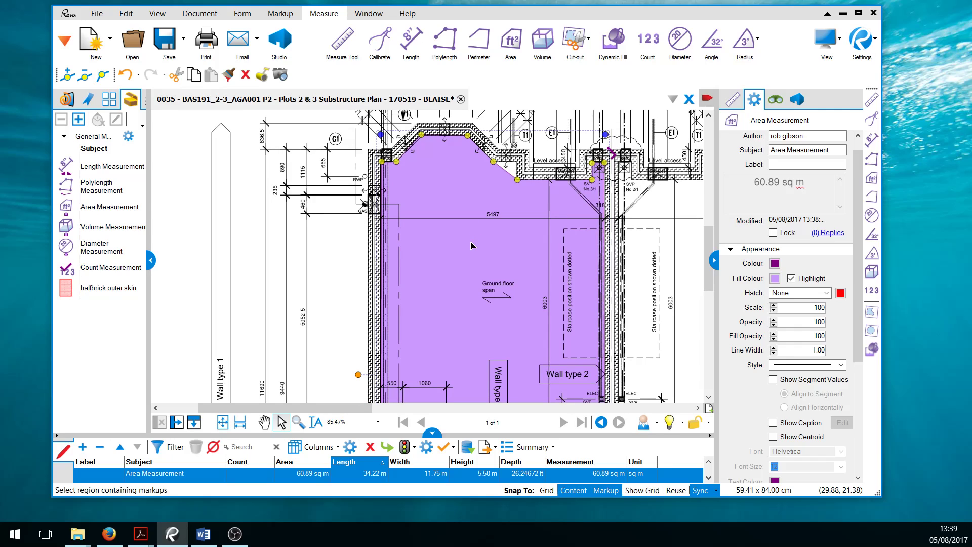
pyautogui.scroll(1, 464, 212)
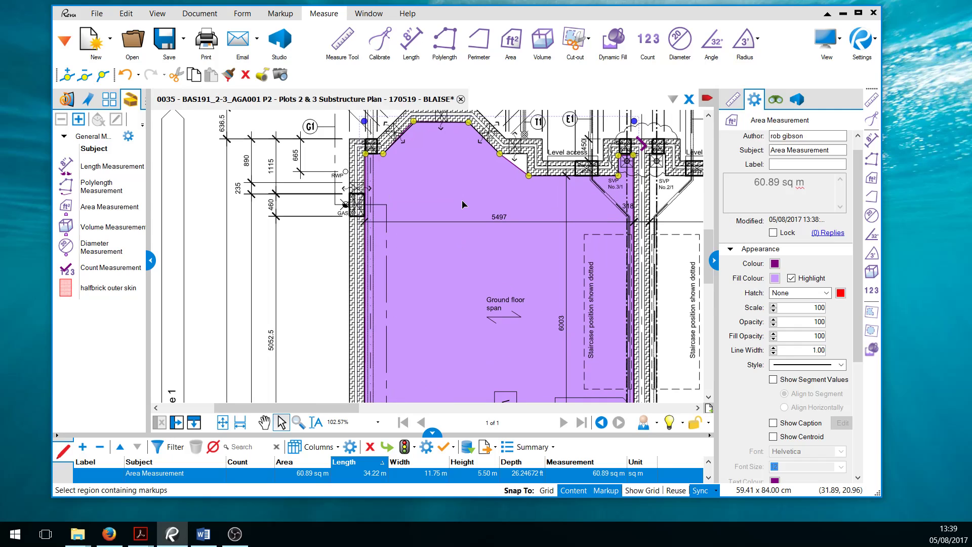
pyautogui.rightClick(512, 168)
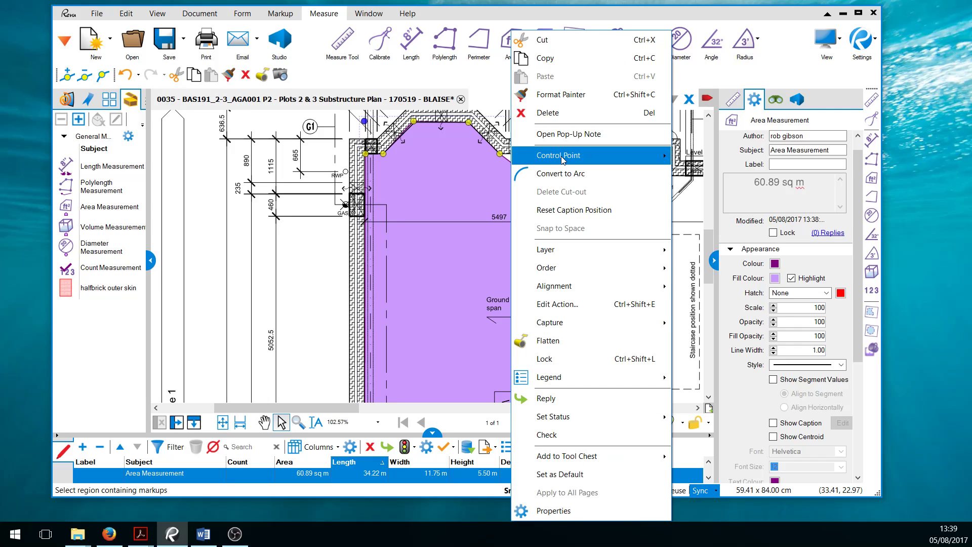
pyautogui.moveTo(562, 160)
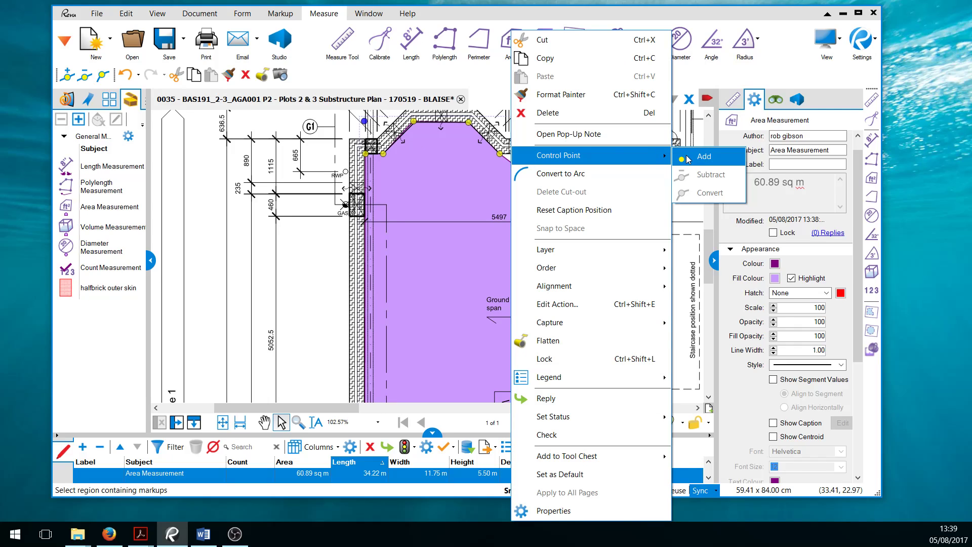
pyautogui.click(705, 155)
pyautogui.moveTo(511, 162); pyautogui.dragTo(528, 153)
# Examine the full area outline on the plan and its measurement values in the enlarged markups list
pyautogui.scroll(-4, 514, 200)
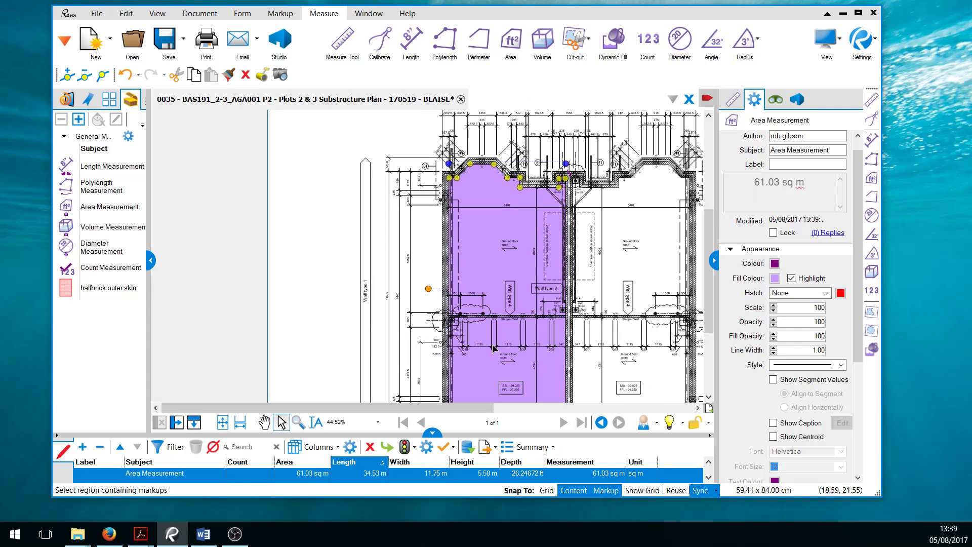
pyautogui.click(708, 396)
pyautogui.click(711, 398)
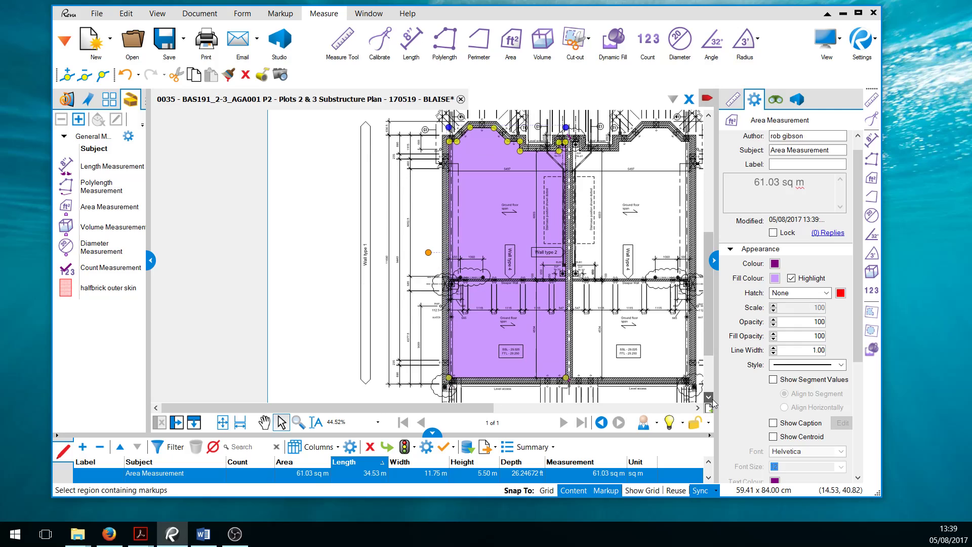
pyautogui.click(711, 399)
pyautogui.click(711, 399)
pyautogui.moveTo(433, 434); pyautogui.dragTo(433, 265)
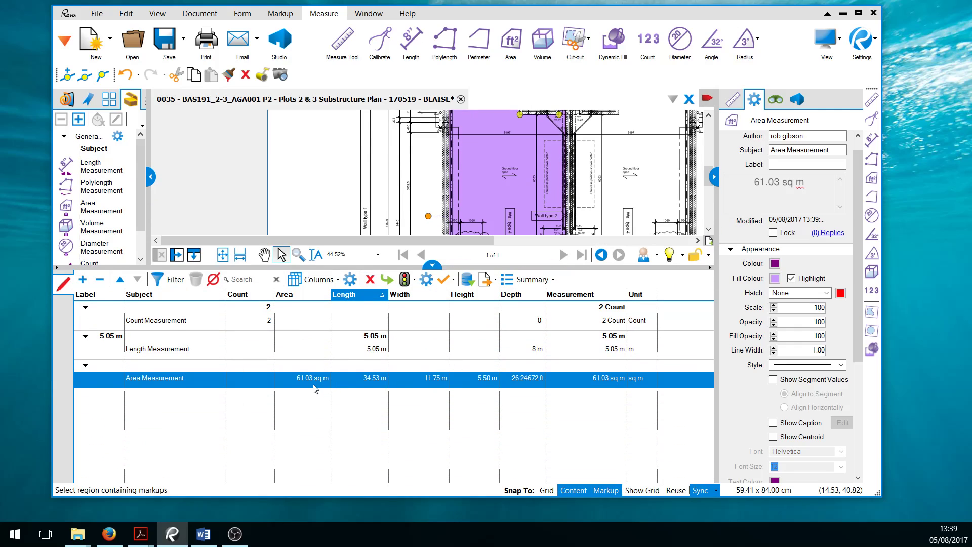
pyautogui.moveTo(433, 265); pyautogui.dragTo(431, 406)
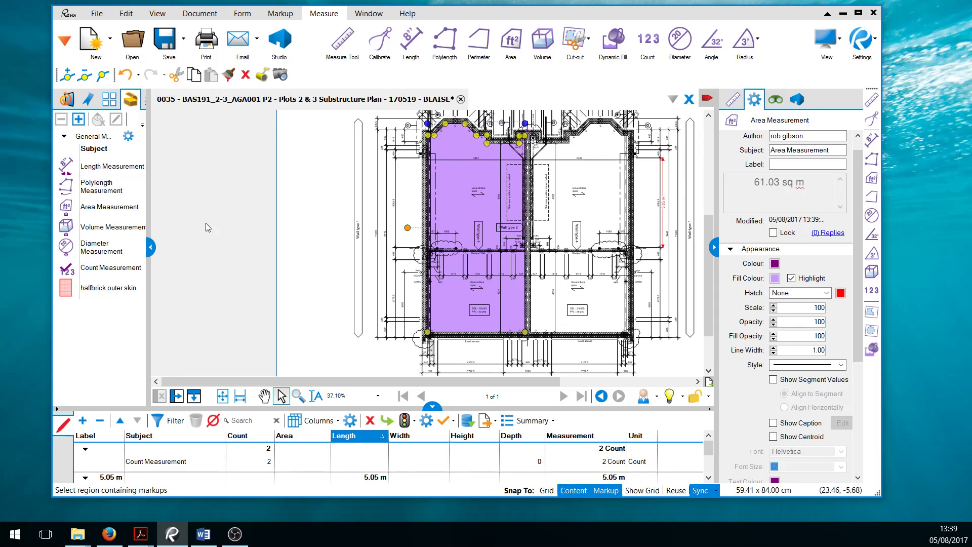
# Delete the area, count and length measurements so that the markups list is empty
pyautogui.click(102, 191)
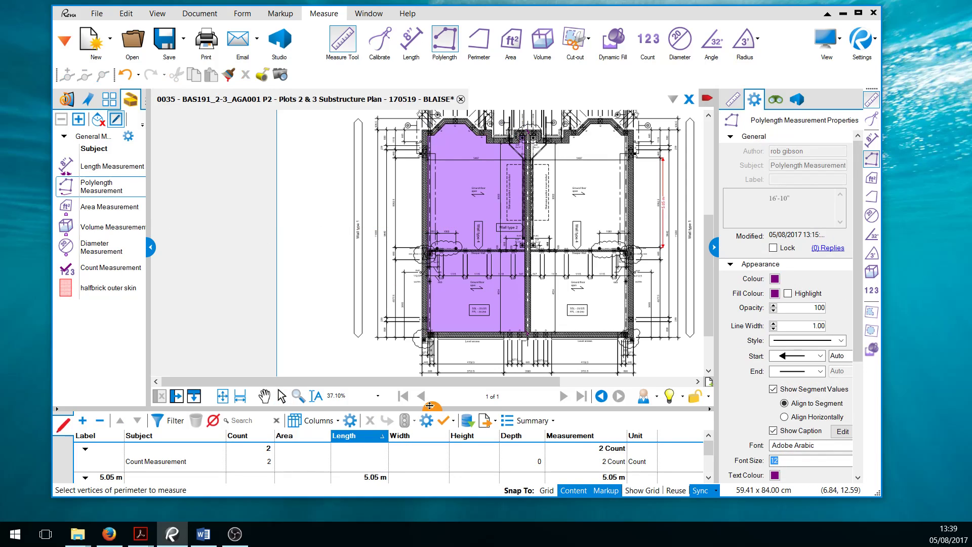
pyautogui.moveTo(430, 406); pyautogui.dragTo(430, 349)
pyautogui.press('Escape')
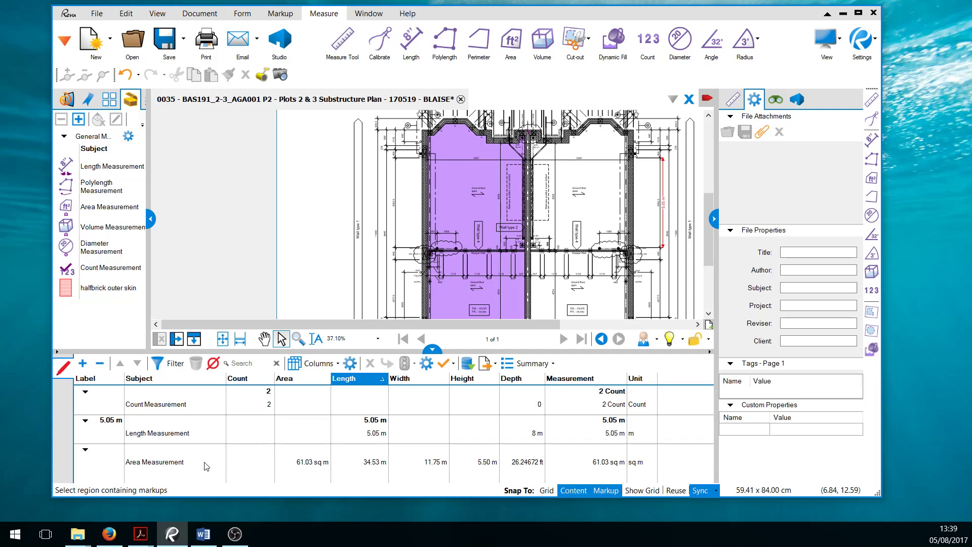
pyautogui.click(193, 459)
pyautogui.press('Delete')
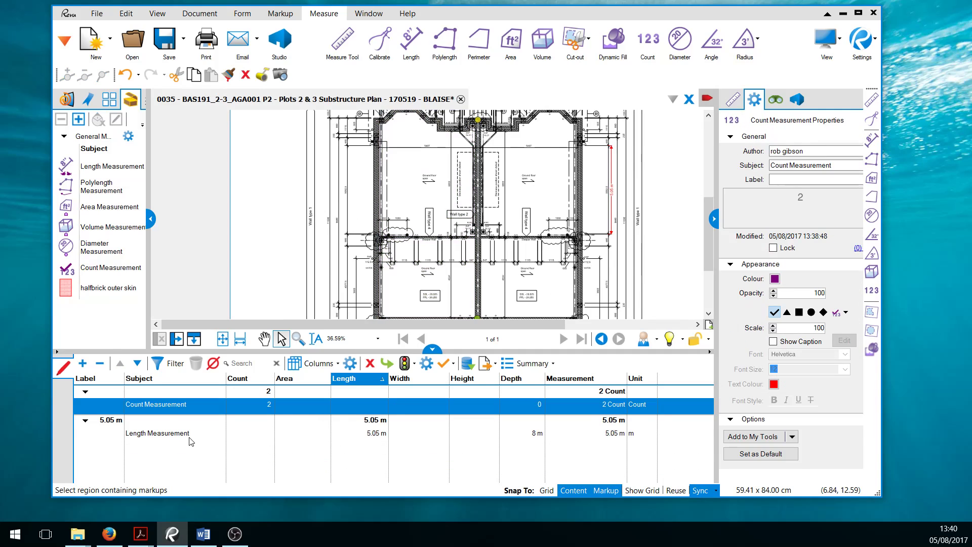
pyautogui.click(191, 439)
pyautogui.press('Delete')
pyautogui.press('Delete')
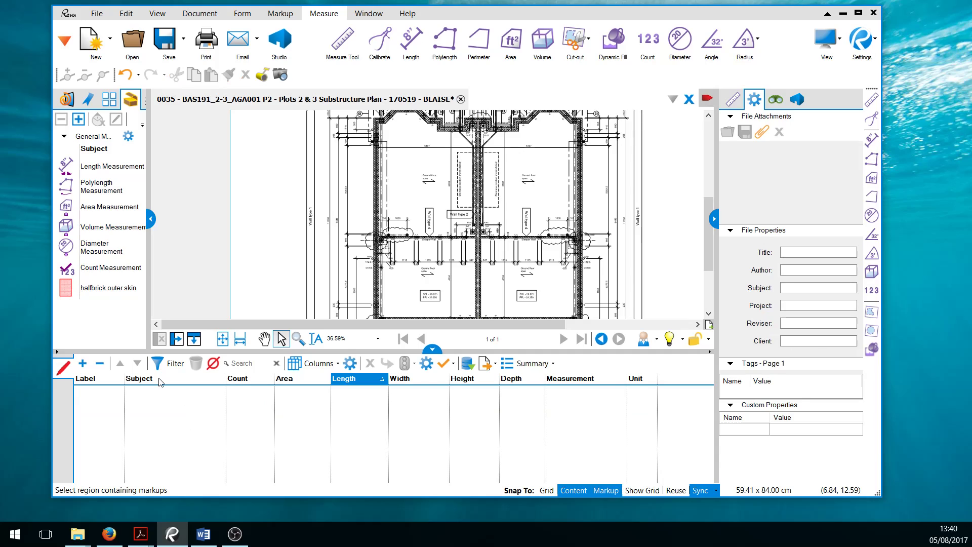
pyautogui.click(103, 195)
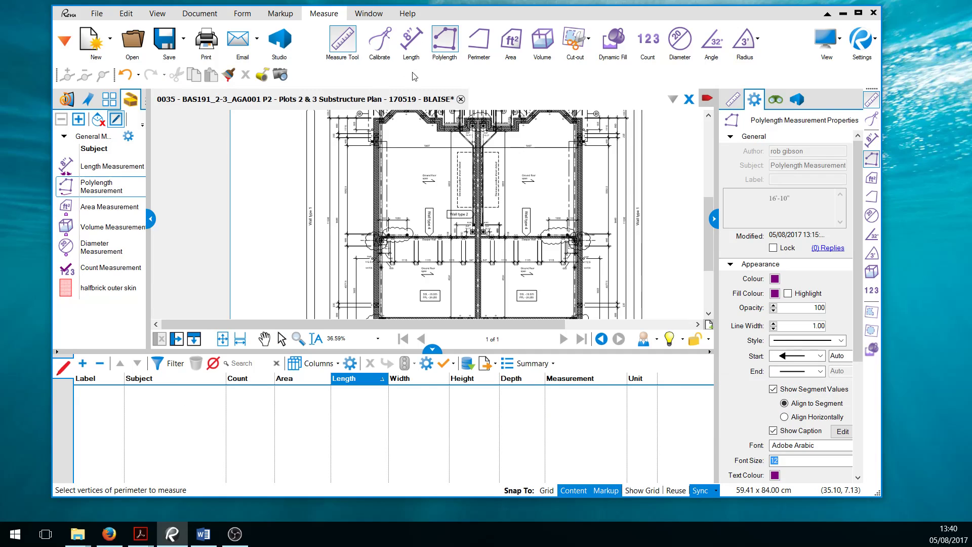
pyautogui.click(485, 43)
pyautogui.click(457, 50)
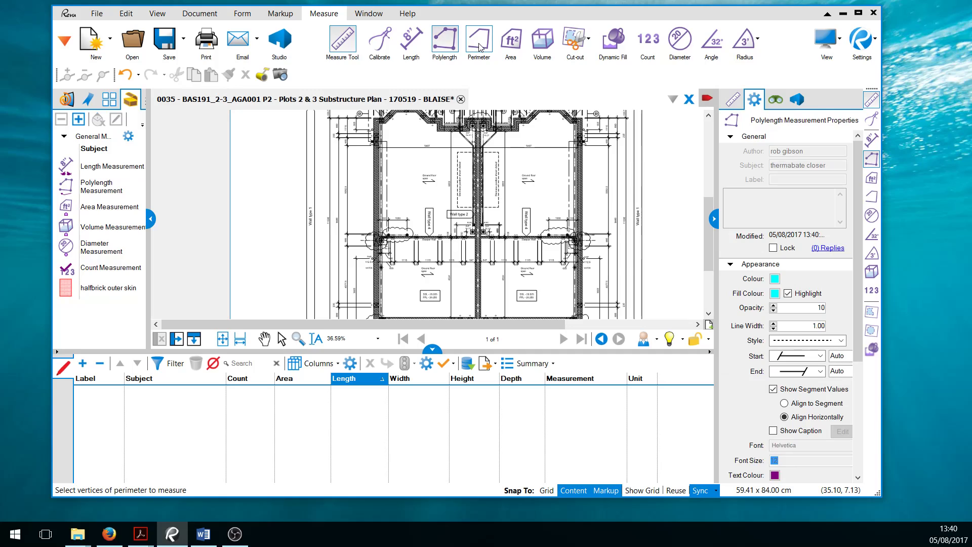
pyautogui.click(478, 43)
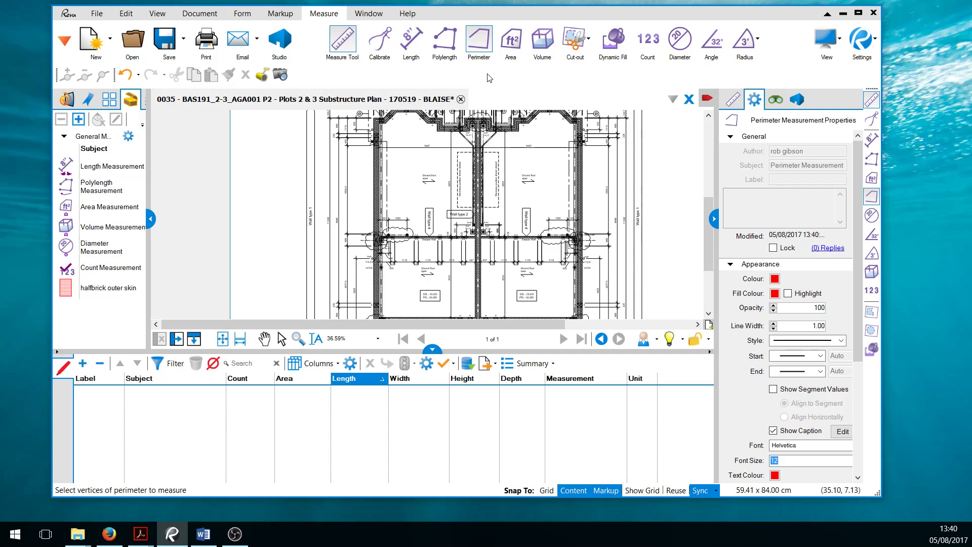
# Start a polylength measurement at Plot 3's upper outer corner and trace the outer wall face around the bay into the level access recess
pyautogui.click(432, 350)
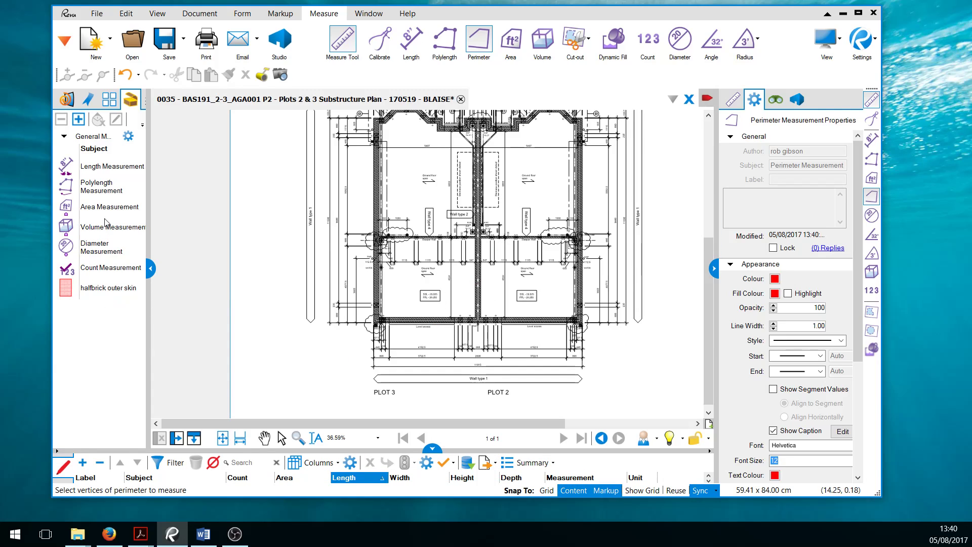
pyautogui.click(96, 187)
pyautogui.scroll(-2, 350, 198)
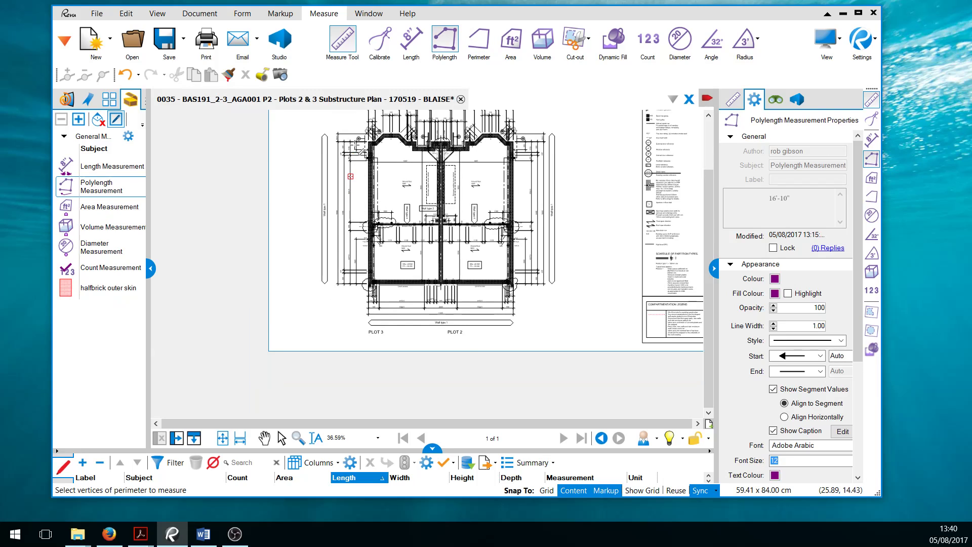
pyautogui.scroll(4, 360, 153)
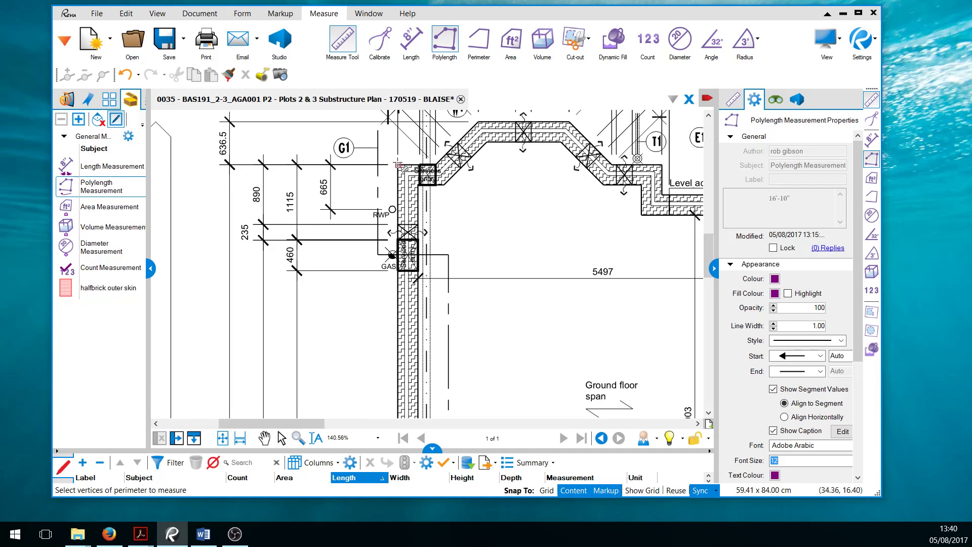
pyautogui.click(436, 165)
pyautogui.click(483, 126)
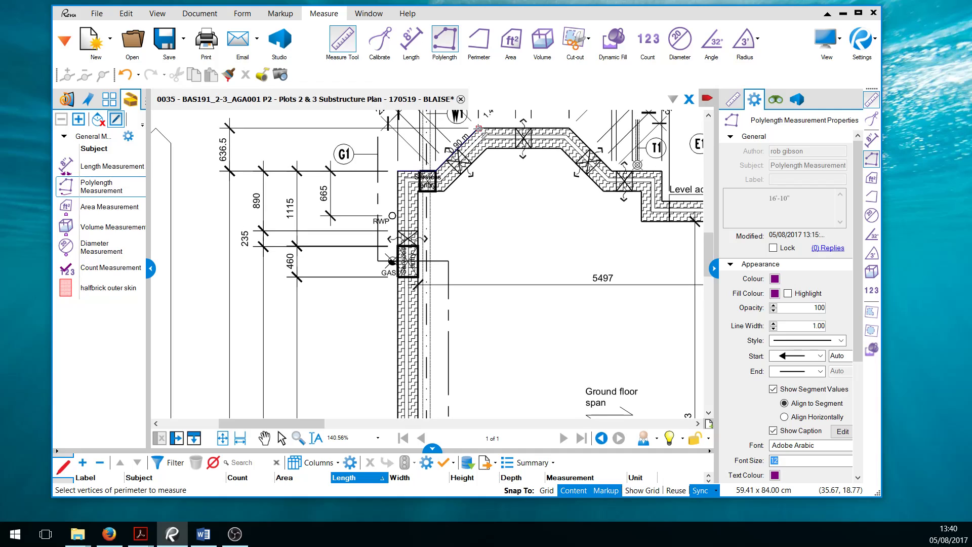
pyautogui.click(570, 130)
pyautogui.click(615, 171)
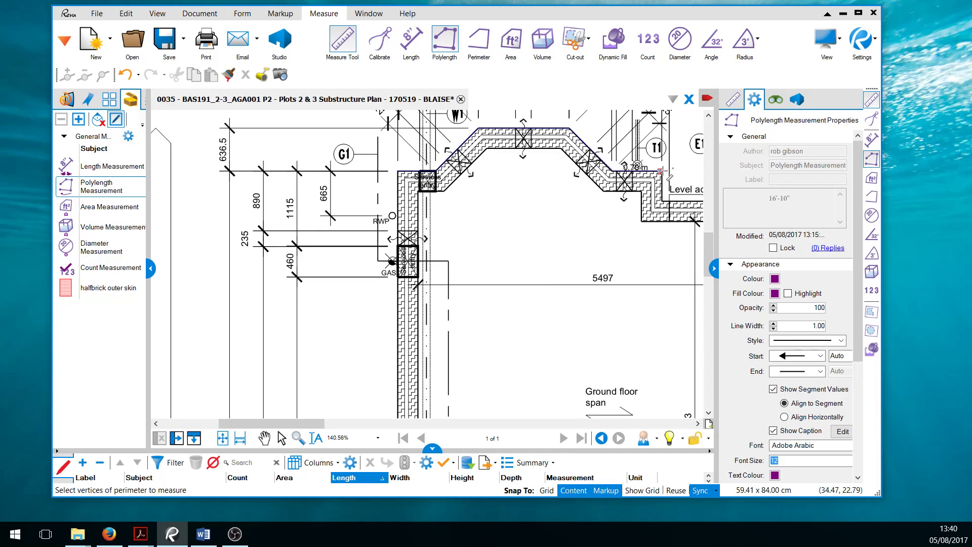
pyautogui.click(662, 171)
pyautogui.click(662, 201)
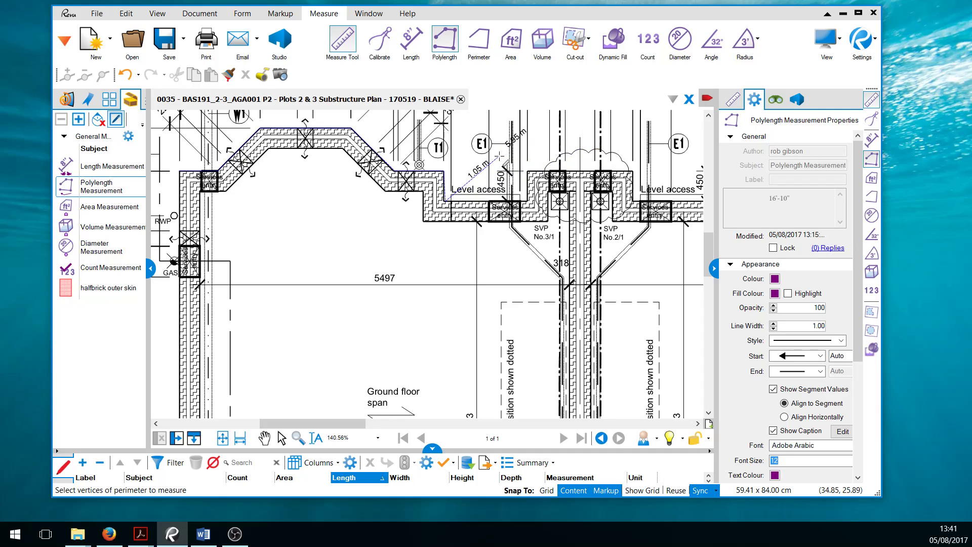
# Continue the polylength across Plot 3's level access recess and around the central projection at the party wall into Plot 2's recess
pyautogui.scroll(3, 499, 157)
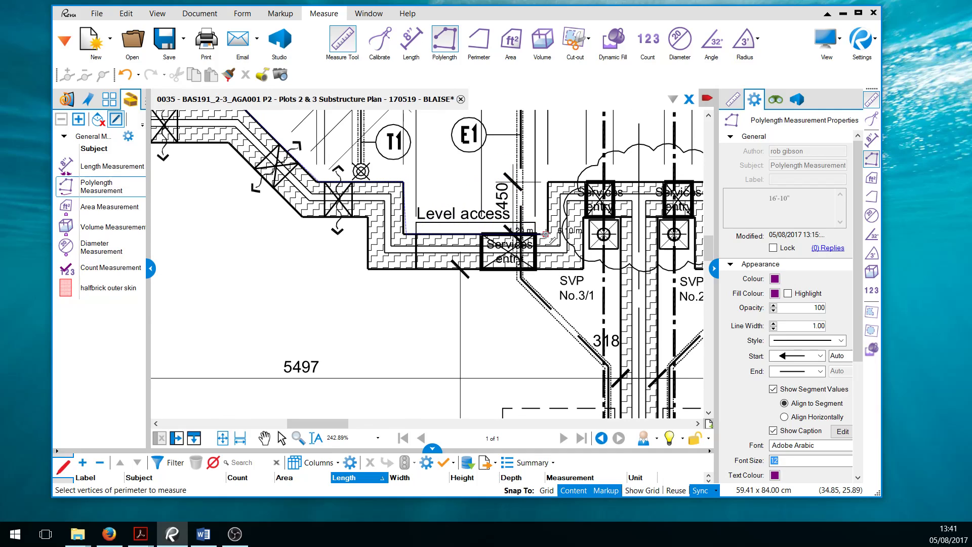
pyautogui.click(547, 234)
pyautogui.click(547, 181)
pyautogui.hscroll(3, 557, 182)
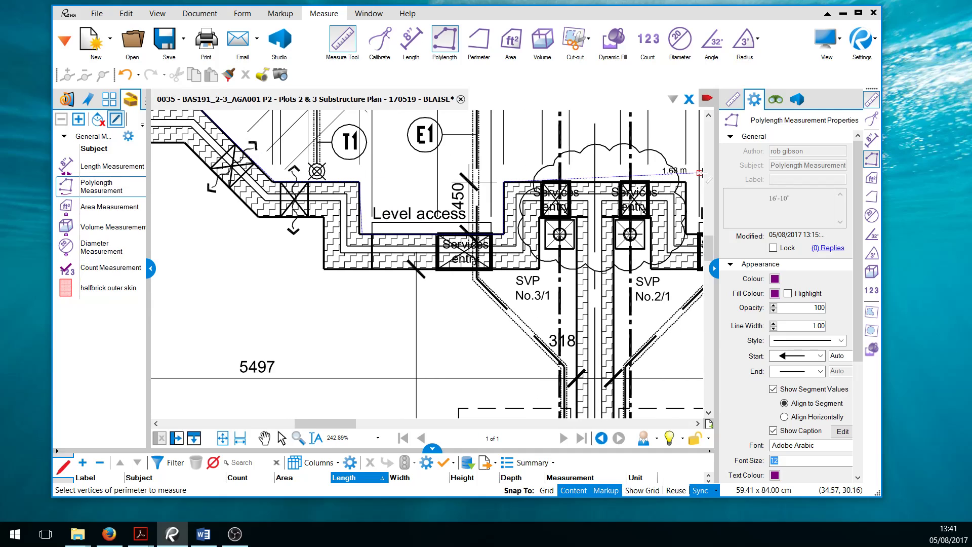
pyautogui.click(569, 181)
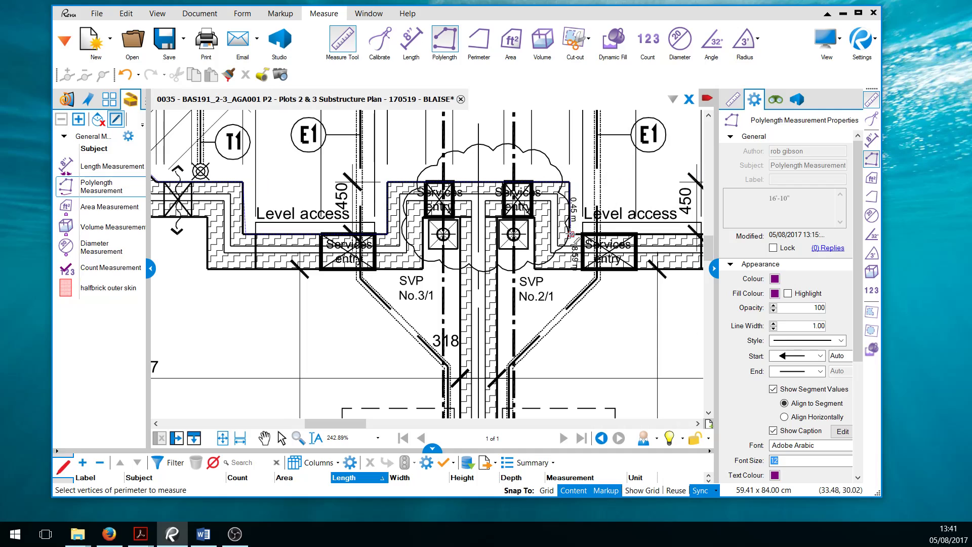
pyautogui.click(569, 234)
# Trace the polylength along Plot 2's level access recess and around the outer face of its bay
pyautogui.hscroll(3, 706, 223)
pyautogui.click(553, 234)
pyautogui.click(553, 181)
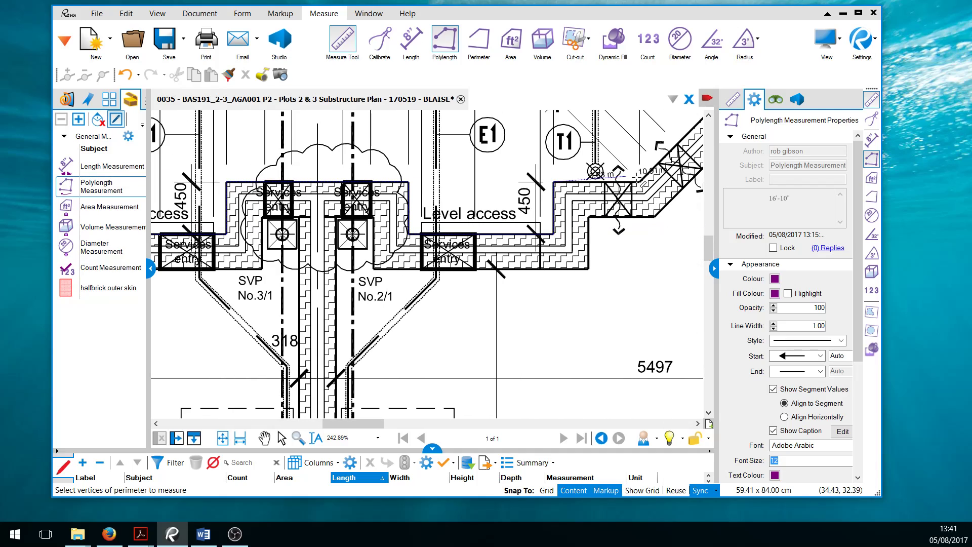
pyautogui.click(639, 182)
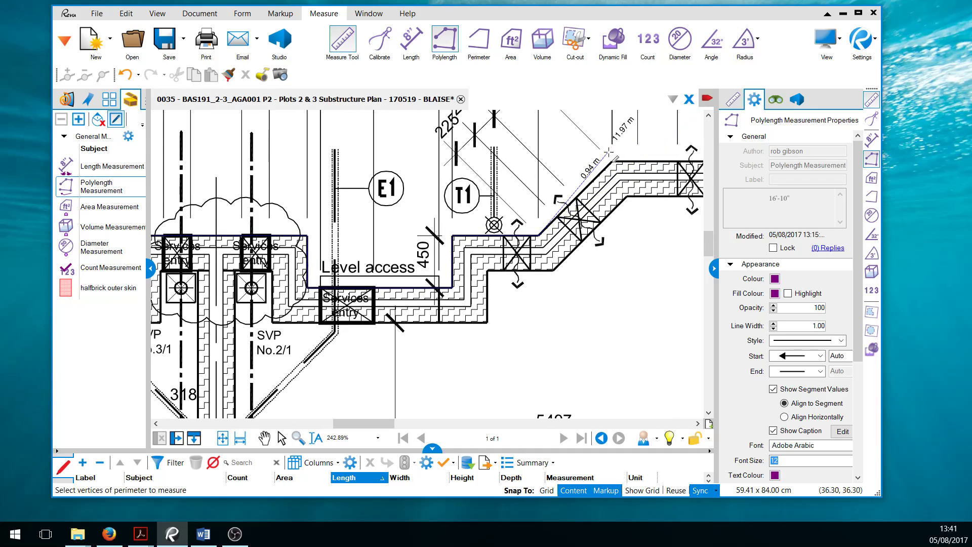
pyautogui.click(613, 161)
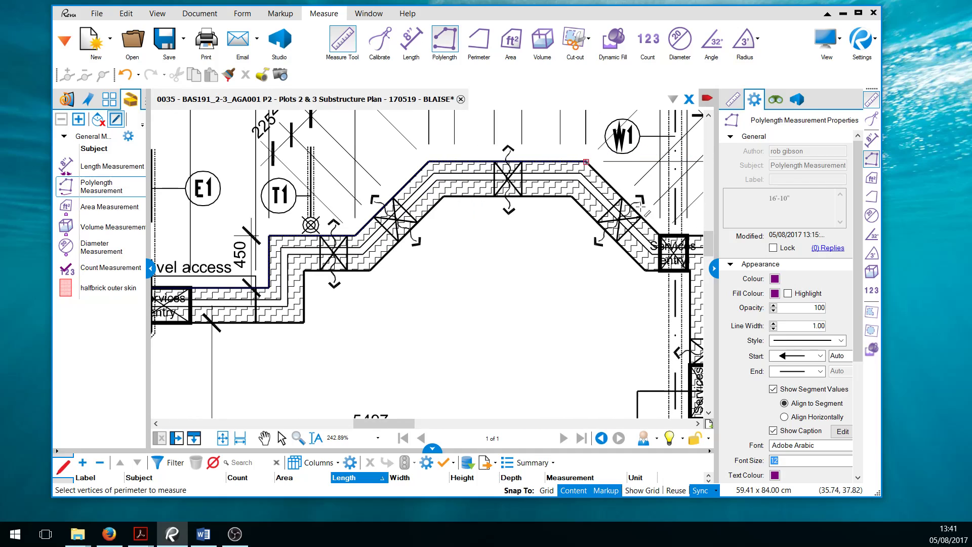
pyautogui.click(659, 235)
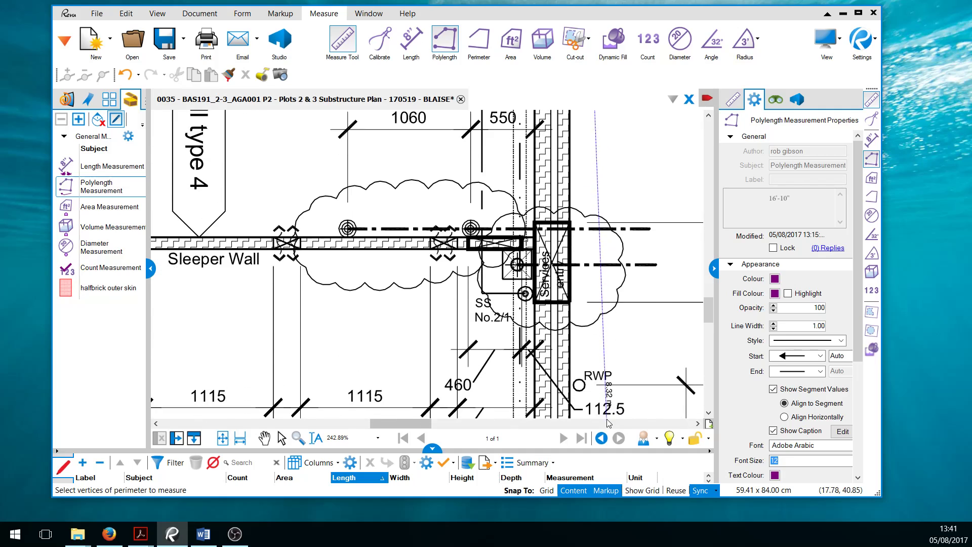
# Carry the polylength around the remaining outer walls and finish it at the starting corner of Plot 3
pyautogui.scroll(-1, 614, 393)
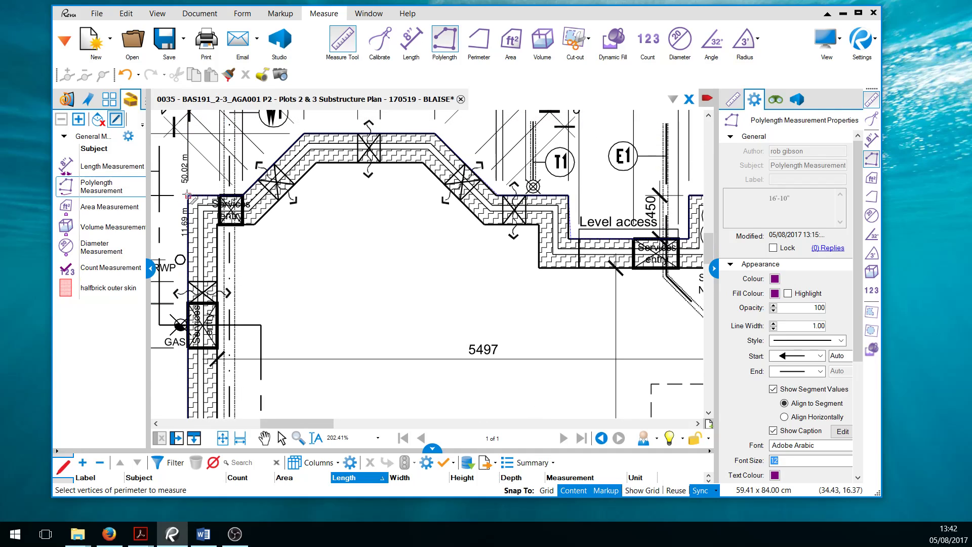
pyautogui.doubleClick(187, 195)
pyautogui.scroll(2, 318, 219)
pyautogui.scroll(-3, 319, 219)
pyautogui.scroll(3, 319, 218)
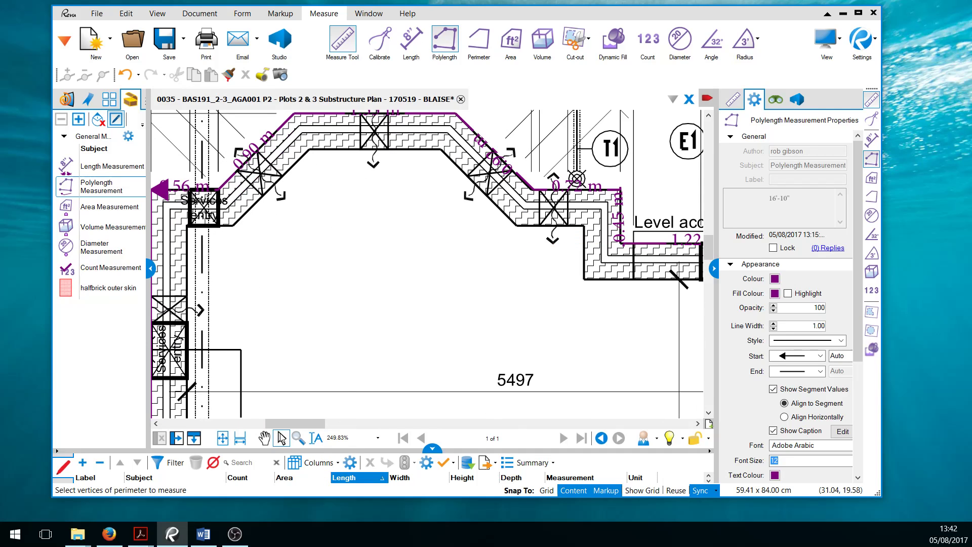
pyautogui.press('Escape')
pyautogui.scroll(-4, 360, 232)
pyautogui.scroll(4, 348, 164)
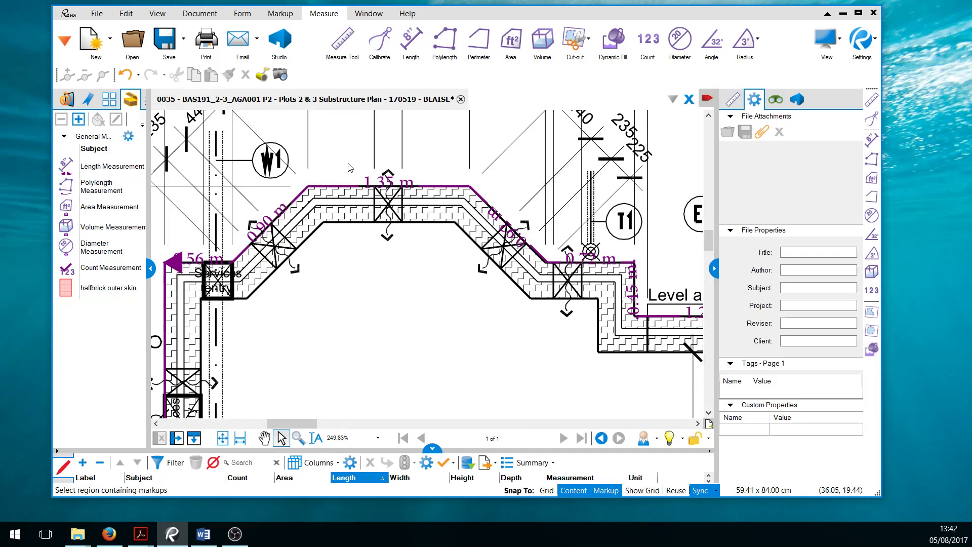
# Select the polylength measurement and set its line width to 4.00
pyautogui.scroll(3, 349, 168)
pyautogui.click(351, 202)
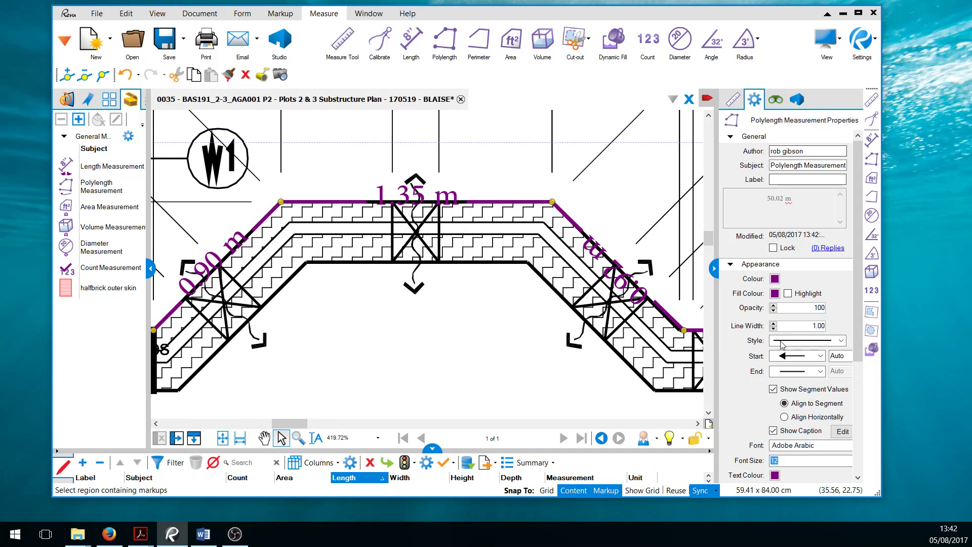
pyautogui.click(773, 323)
pyautogui.click(772, 324)
pyautogui.click(773, 323)
pyautogui.scroll(-8, 538, 405)
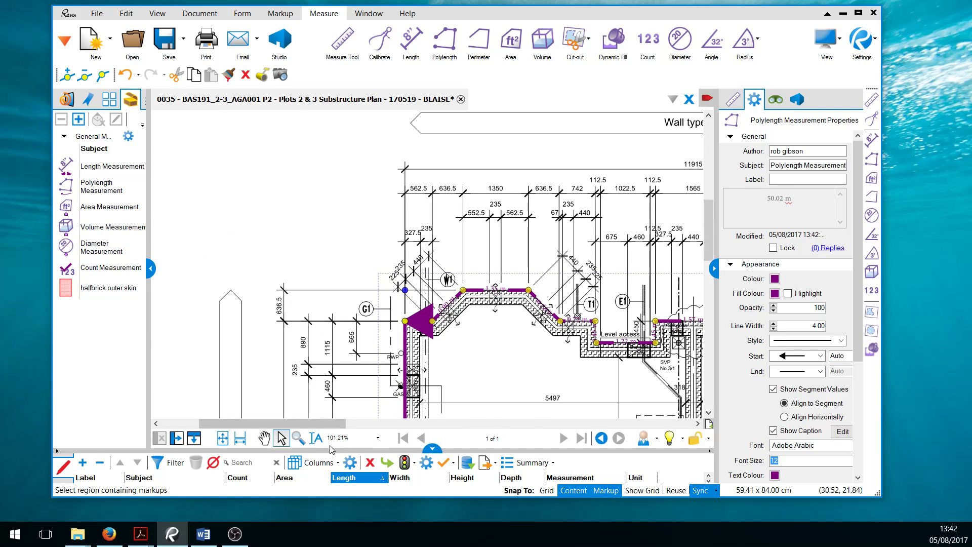
# Open the list of markups and select the perimeter polylength's entry to check its length
pyautogui.click(263, 439)
pyautogui.moveTo(535, 415); pyautogui.dragTo(495, 230)
pyautogui.scroll(-3, 495, 230)
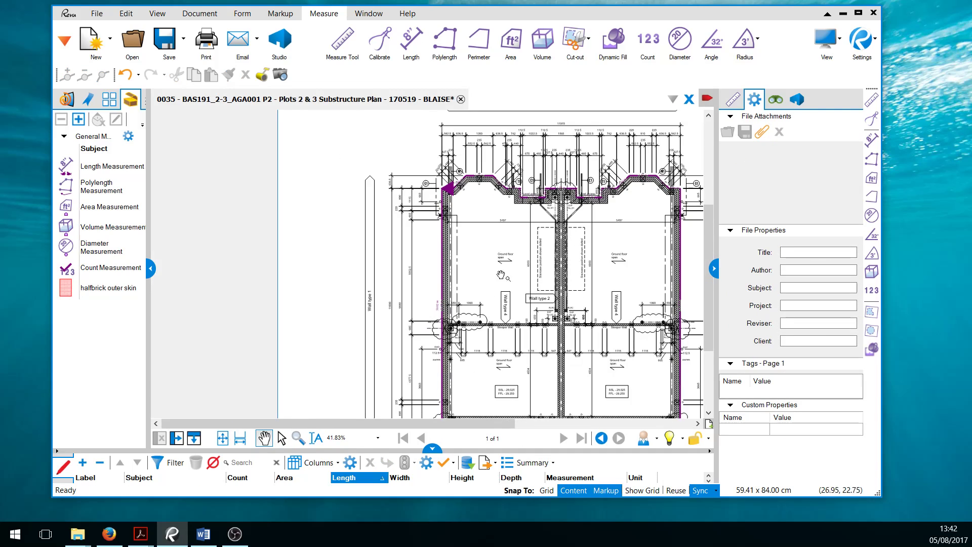
pyautogui.click(432, 448)
pyautogui.click(370, 390)
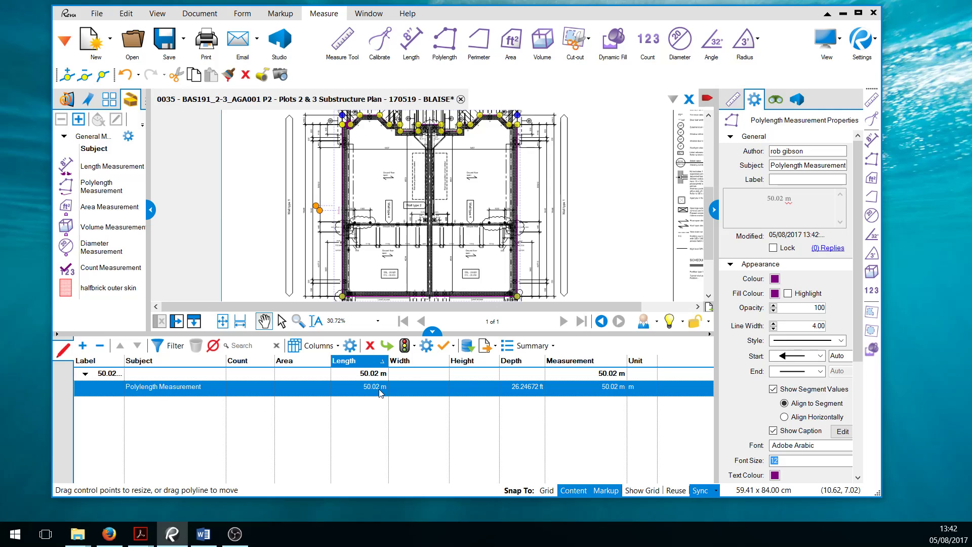
pyautogui.moveTo(436, 333); pyautogui.dragTo(436, 431)
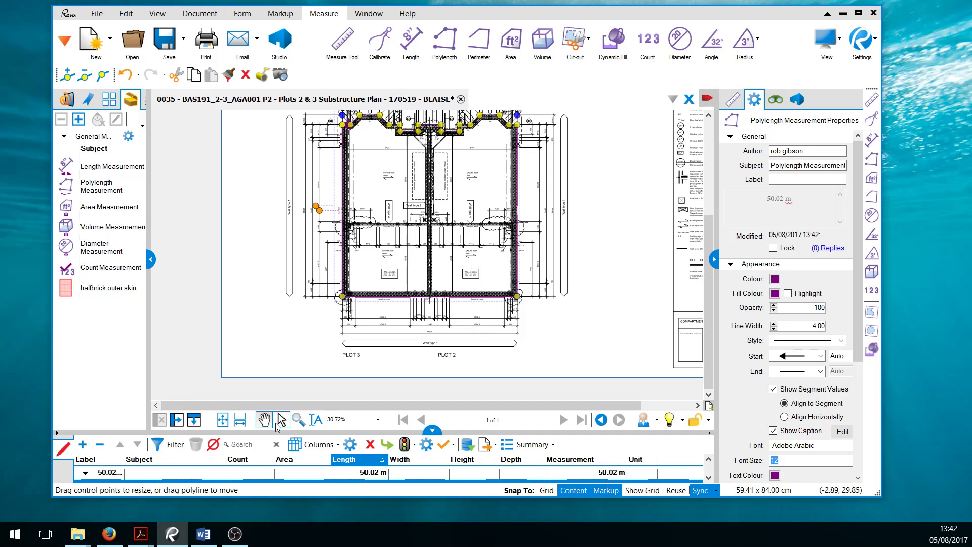
# Split the whole perimeter polylength into separate measurements for each segment, using Split All at the Plot 2 level access wall
pyautogui.click(281, 419)
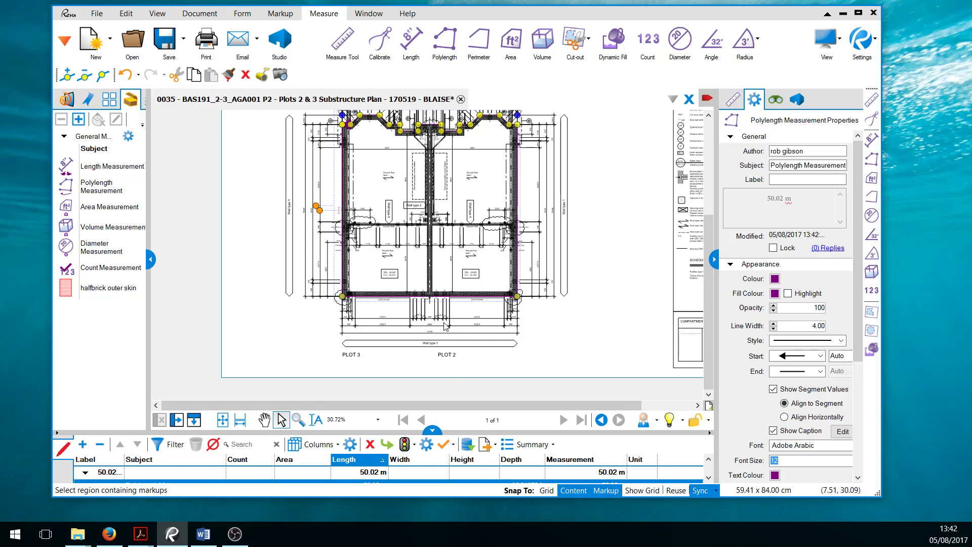
pyautogui.scroll(5, 462, 308)
pyautogui.scroll(2, 462, 307)
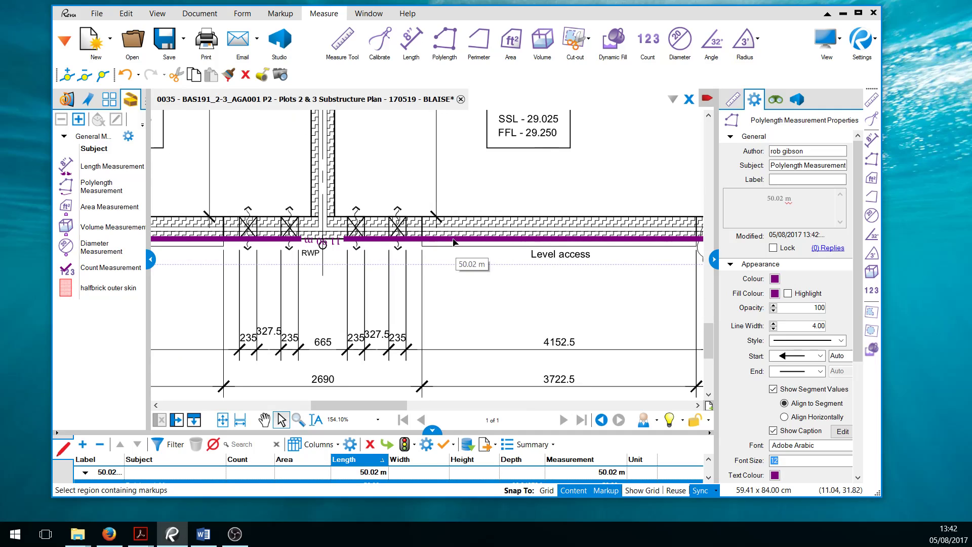
pyautogui.scroll(-5, 475, 261)
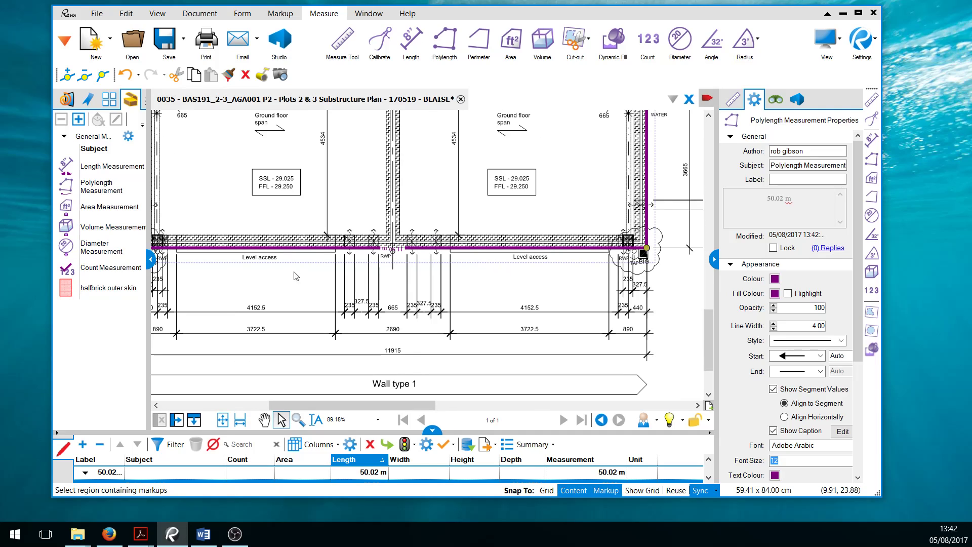
pyautogui.scroll(4, 424, 257)
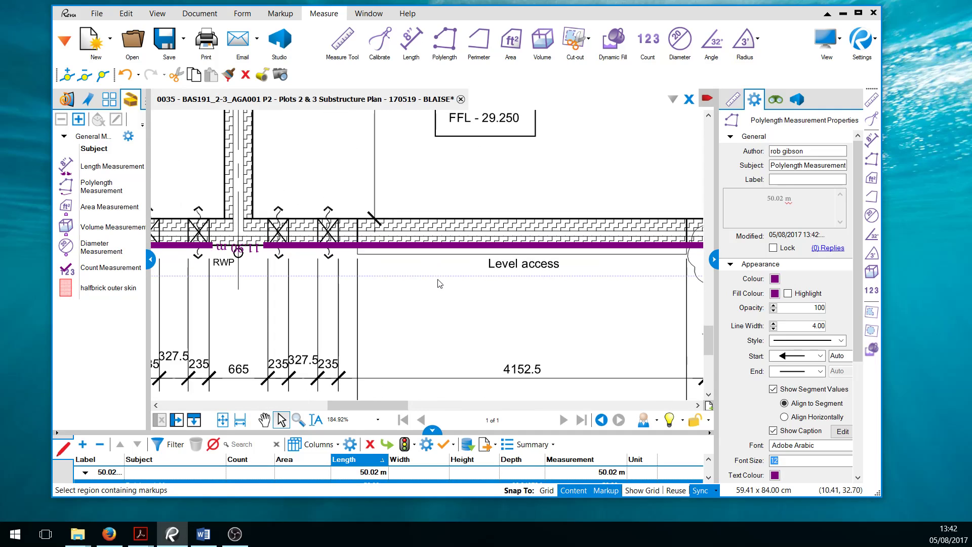
pyautogui.rightClick(426, 248)
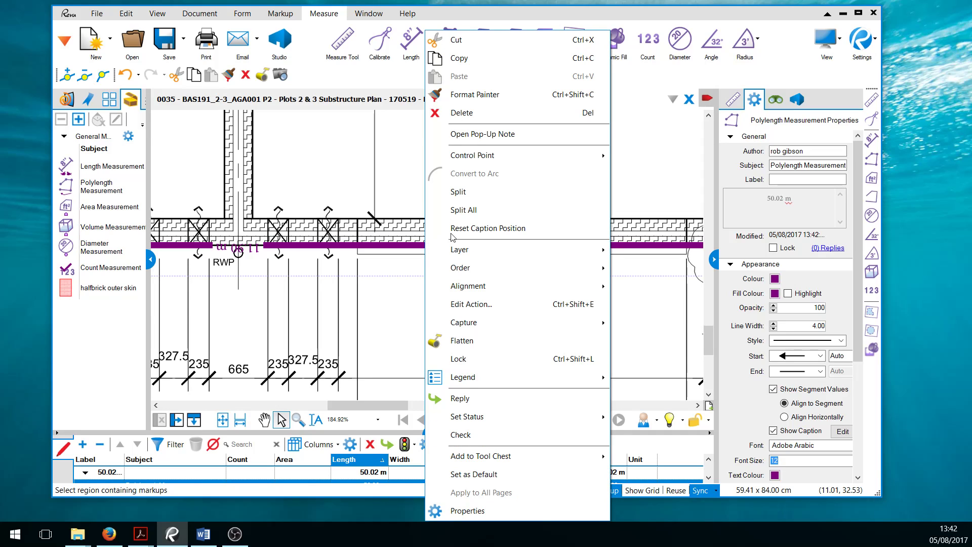
pyautogui.click(473, 212)
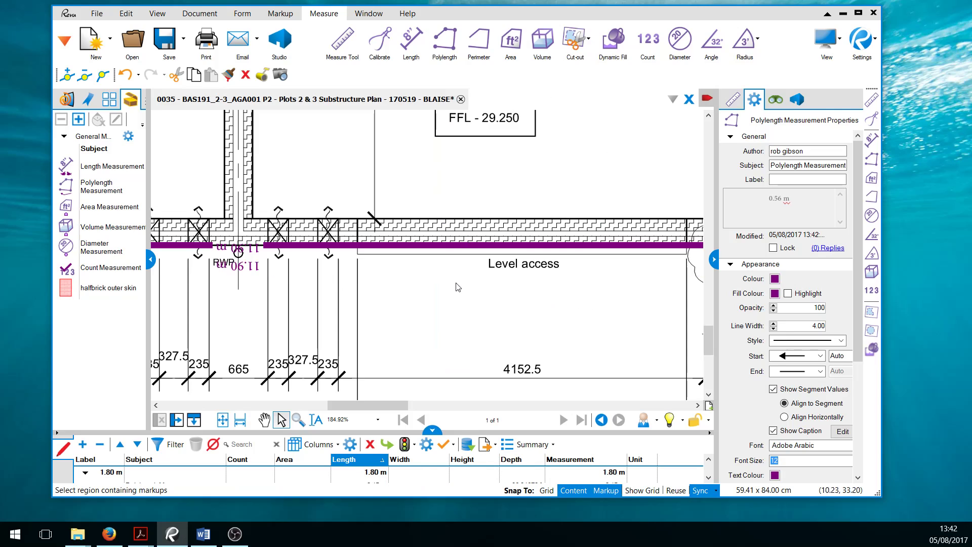
# Examine the lengths of the split segments in the markups list and compare them with the outer walls on the plan
pyautogui.scroll(-3, 454, 286)
pyautogui.click(437, 429)
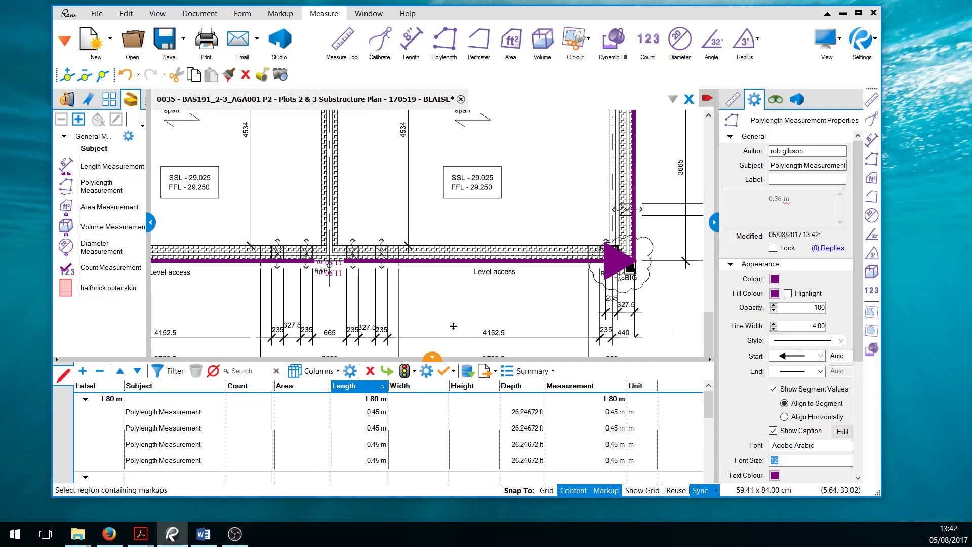
pyautogui.scroll(-5, 444, 349)
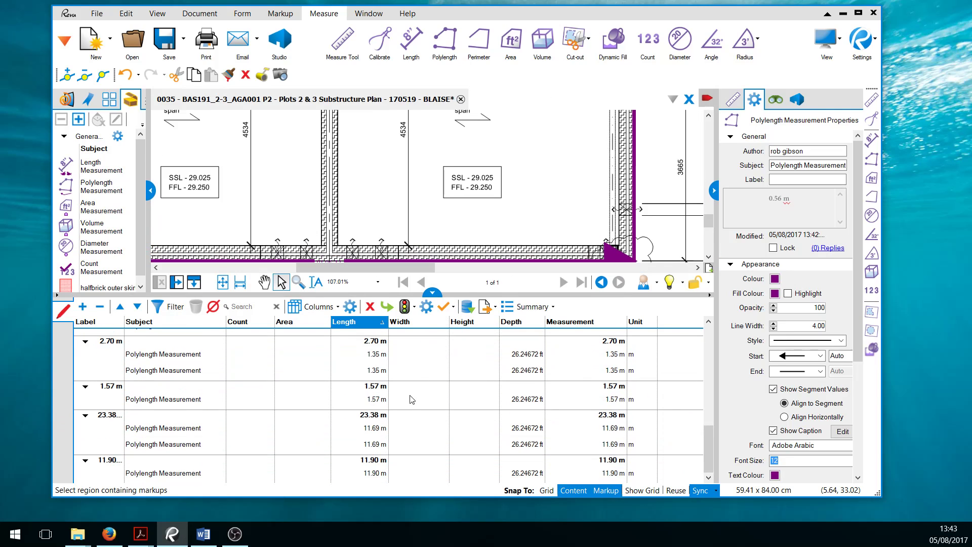
pyautogui.scroll(6, 407, 405)
pyautogui.scroll(-1, 437, 240)
pyautogui.scroll(-5, 462, 219)
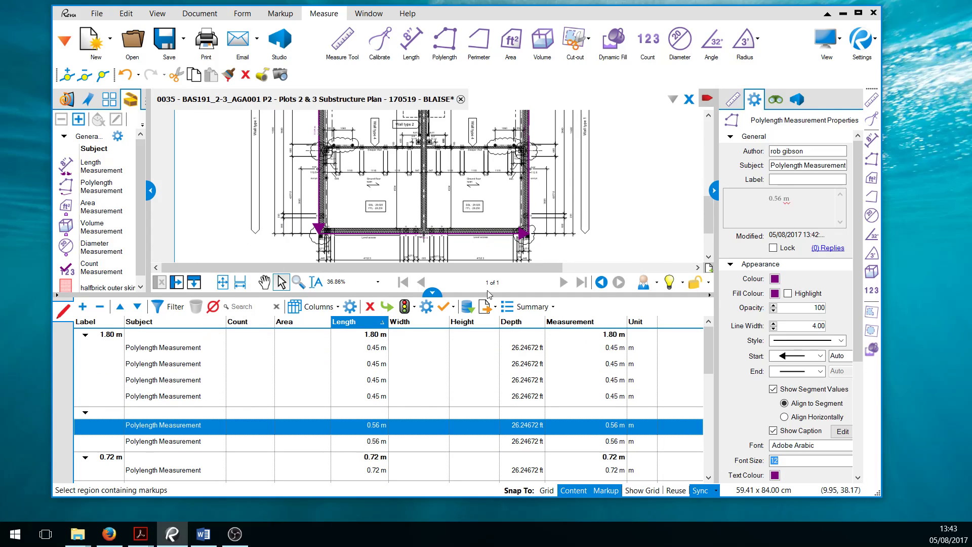
pyautogui.scroll(-3, 387, 363)
pyautogui.scroll(2, 519, 249)
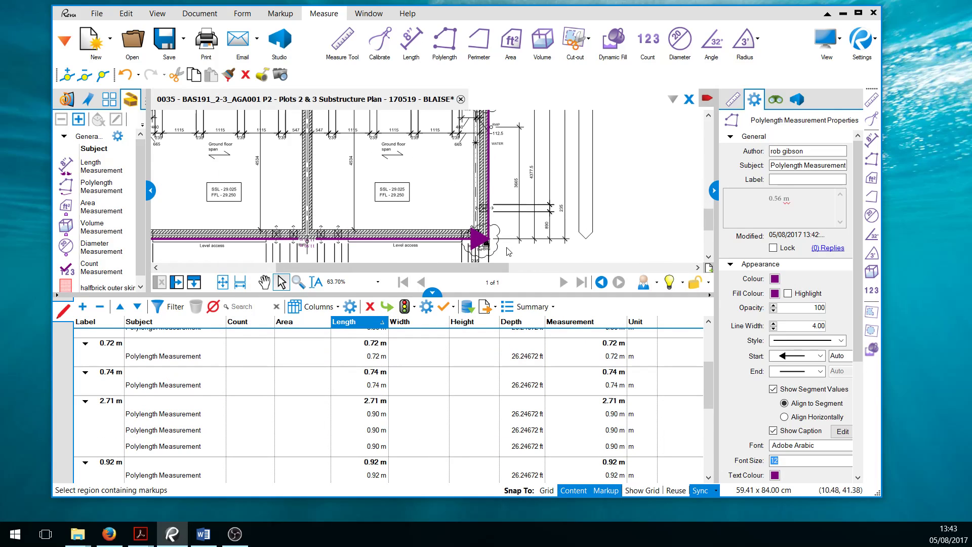
pyautogui.scroll(2, 263, 364)
pyautogui.scroll(1, 282, 374)
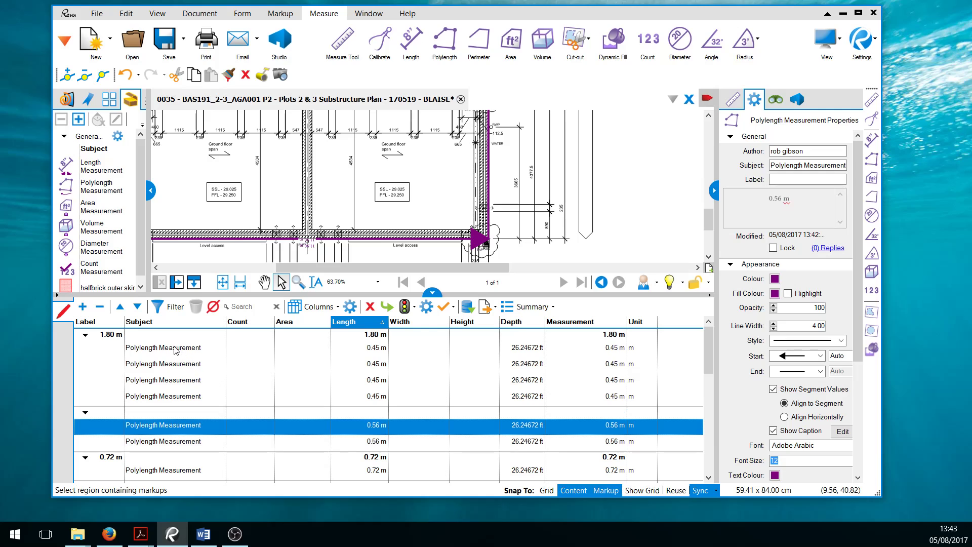
# Select the four 0.45 m segments one after another to locate them on the plan, and inspect the remaining split segments
pyautogui.click(175, 348)
pyautogui.click(188, 364)
pyautogui.click(192, 386)
pyautogui.click(198, 398)
pyautogui.scroll(-5, 314, 375)
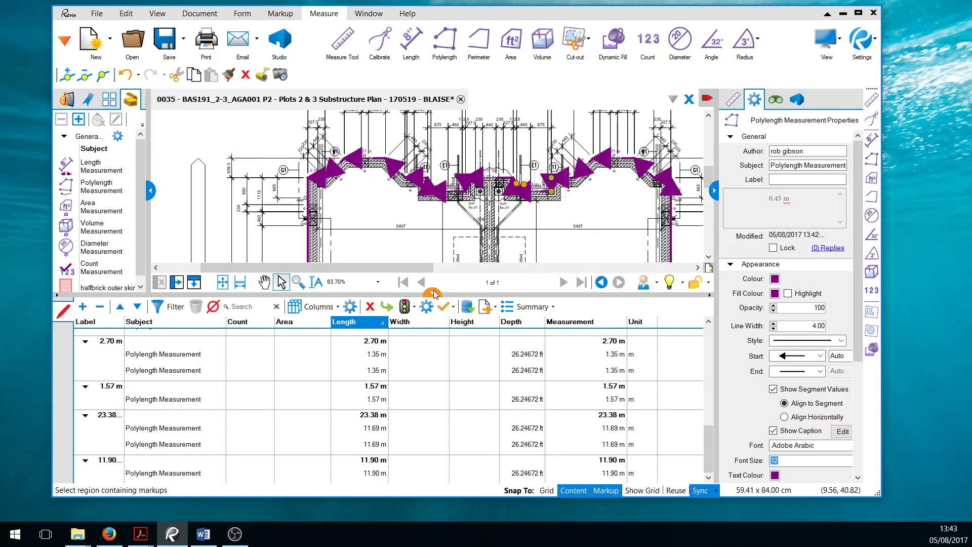
pyautogui.click(431, 293)
pyautogui.scroll(2, 365, 319)
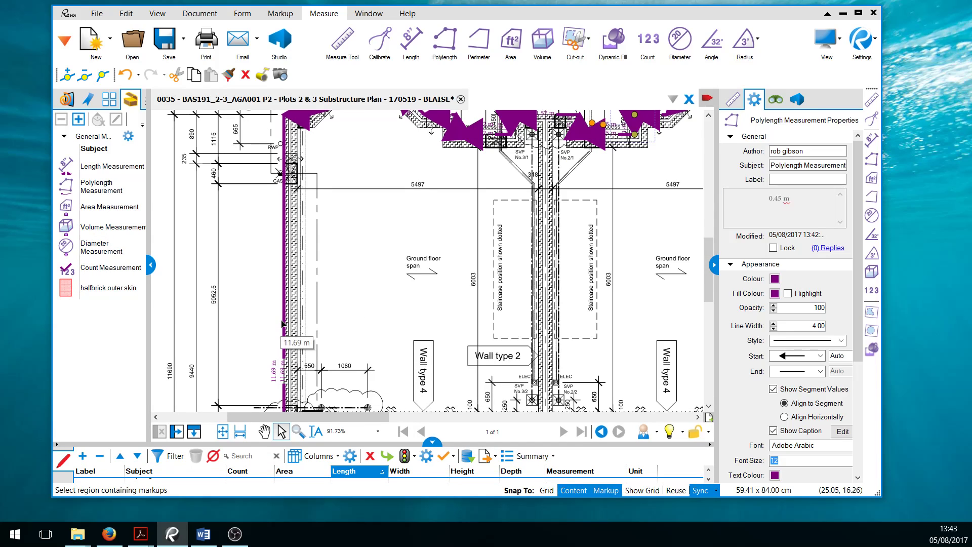
pyautogui.scroll(-5, 633, 260)
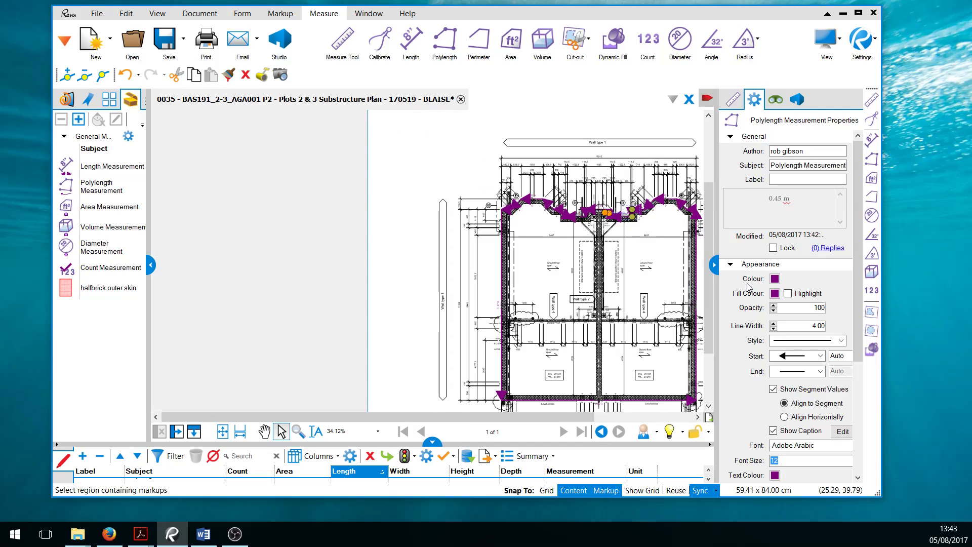
# Set the depth of the first 1.35 m polylength segment, at Plot 3's bay, to 0.3 ft in the markups list
pyautogui.click(432, 441)
pyautogui.click(517, 375)
pyautogui.click(517, 375)
pyautogui.press('BackSpace')
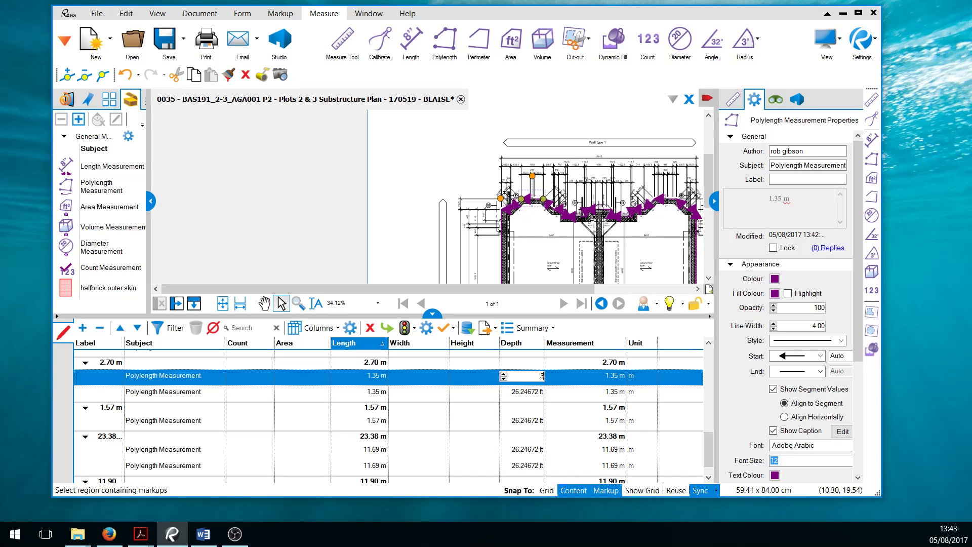
pyautogui.click(432, 314)
pyautogui.scroll(-3, 392, 291)
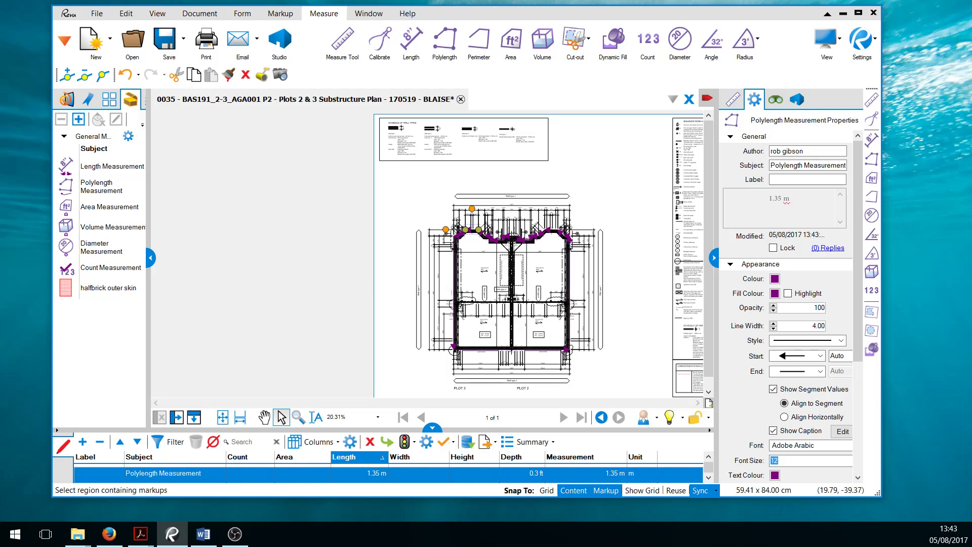
pyautogui.hotkey('alt', 'Tab')
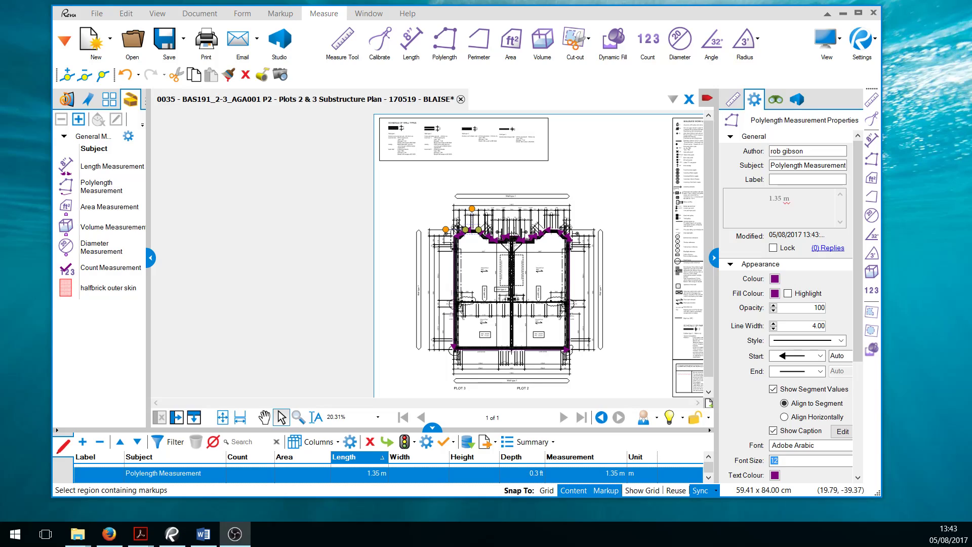